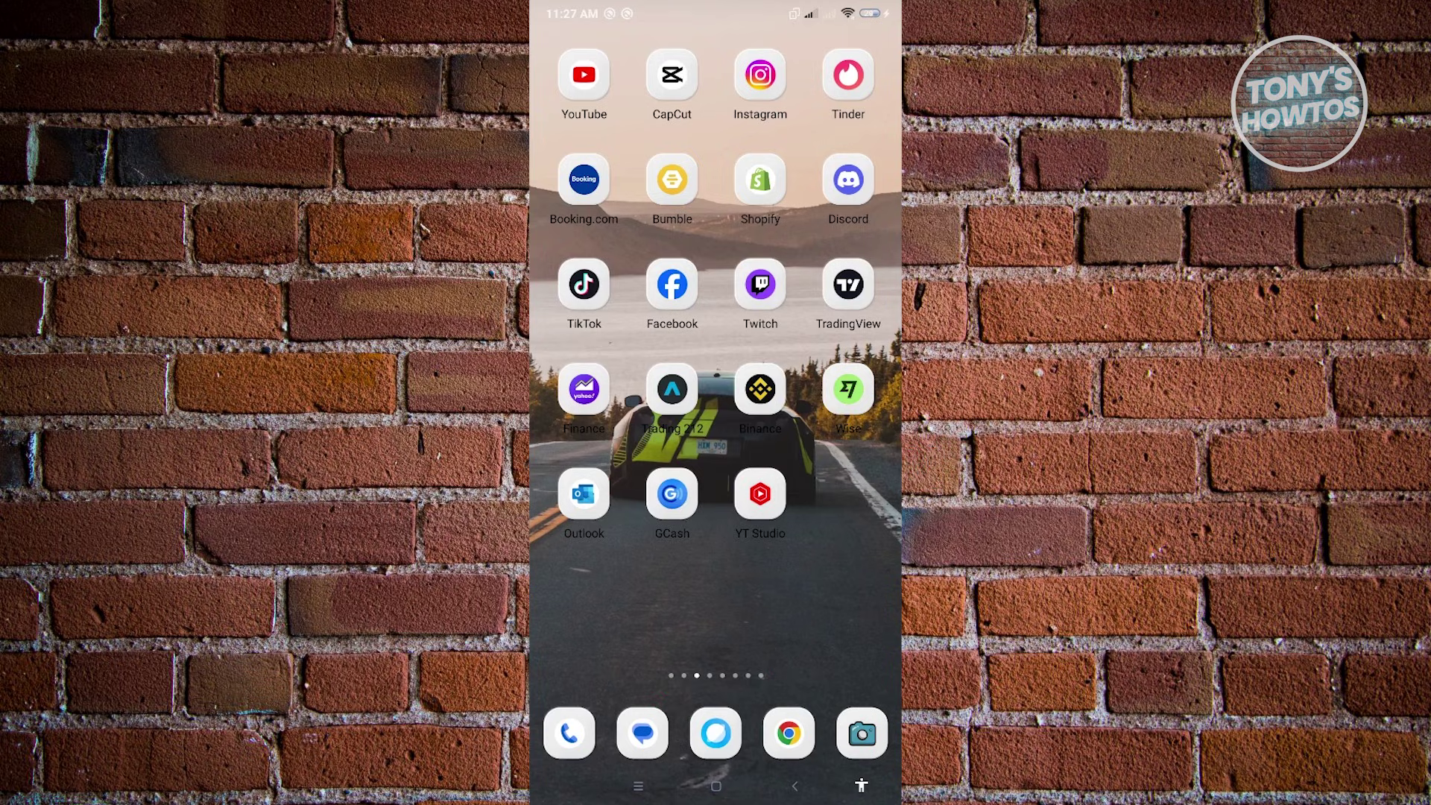
Step: Launch the Facebook app from its home-screen icon
left_click(672, 284)
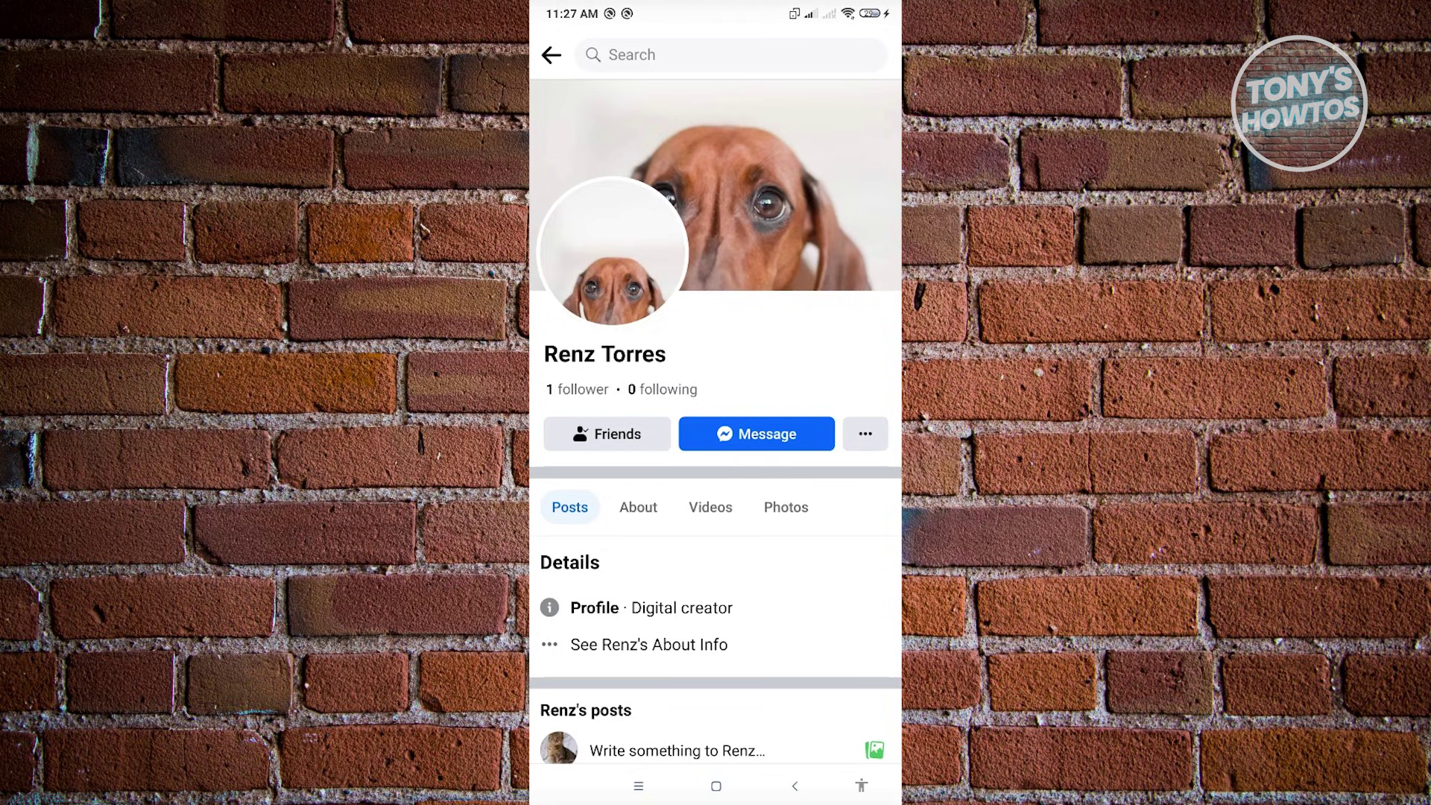
Step: Search for 'renz', open that friend's profile, and take a screenshot of it
left_click(551, 54)
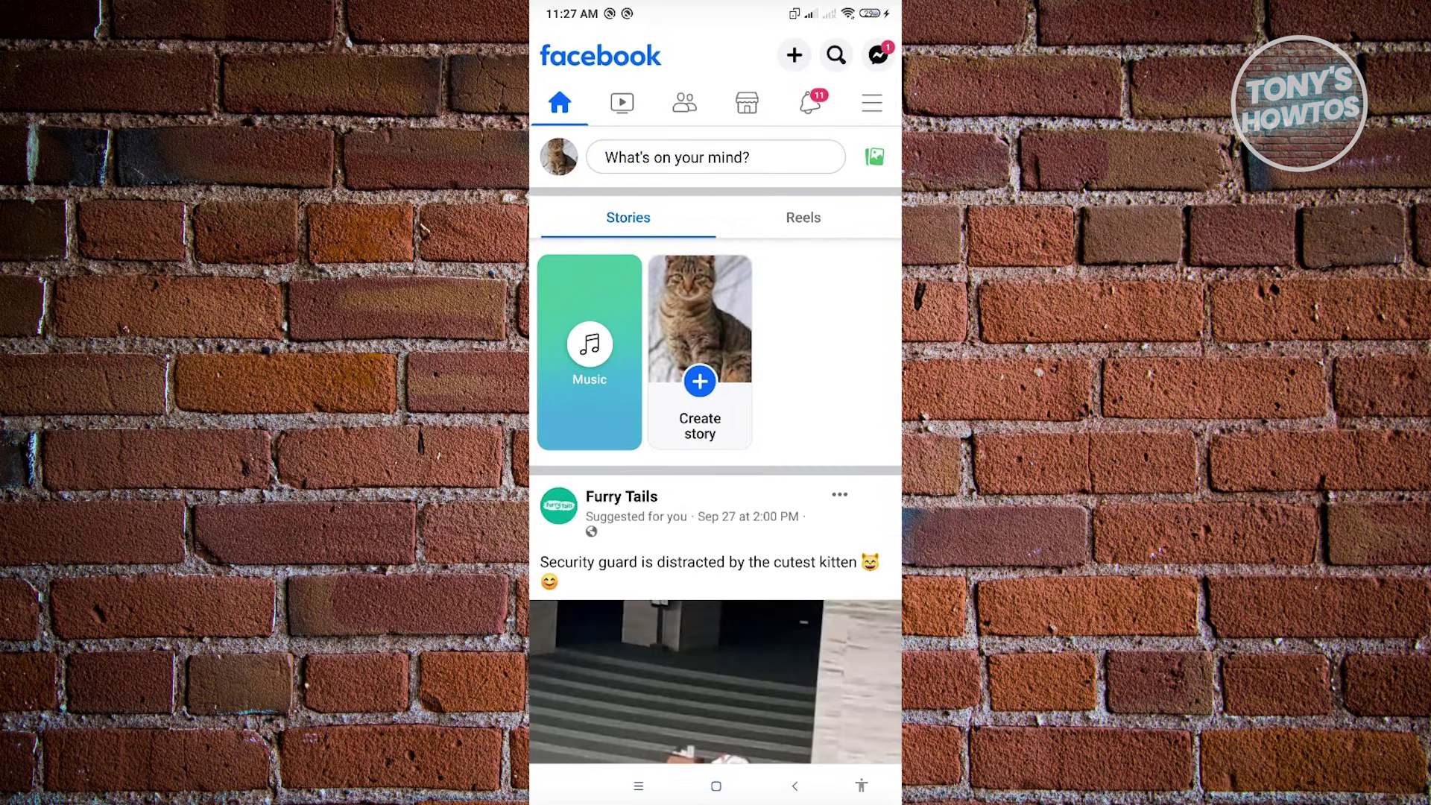
left_click(837, 54)
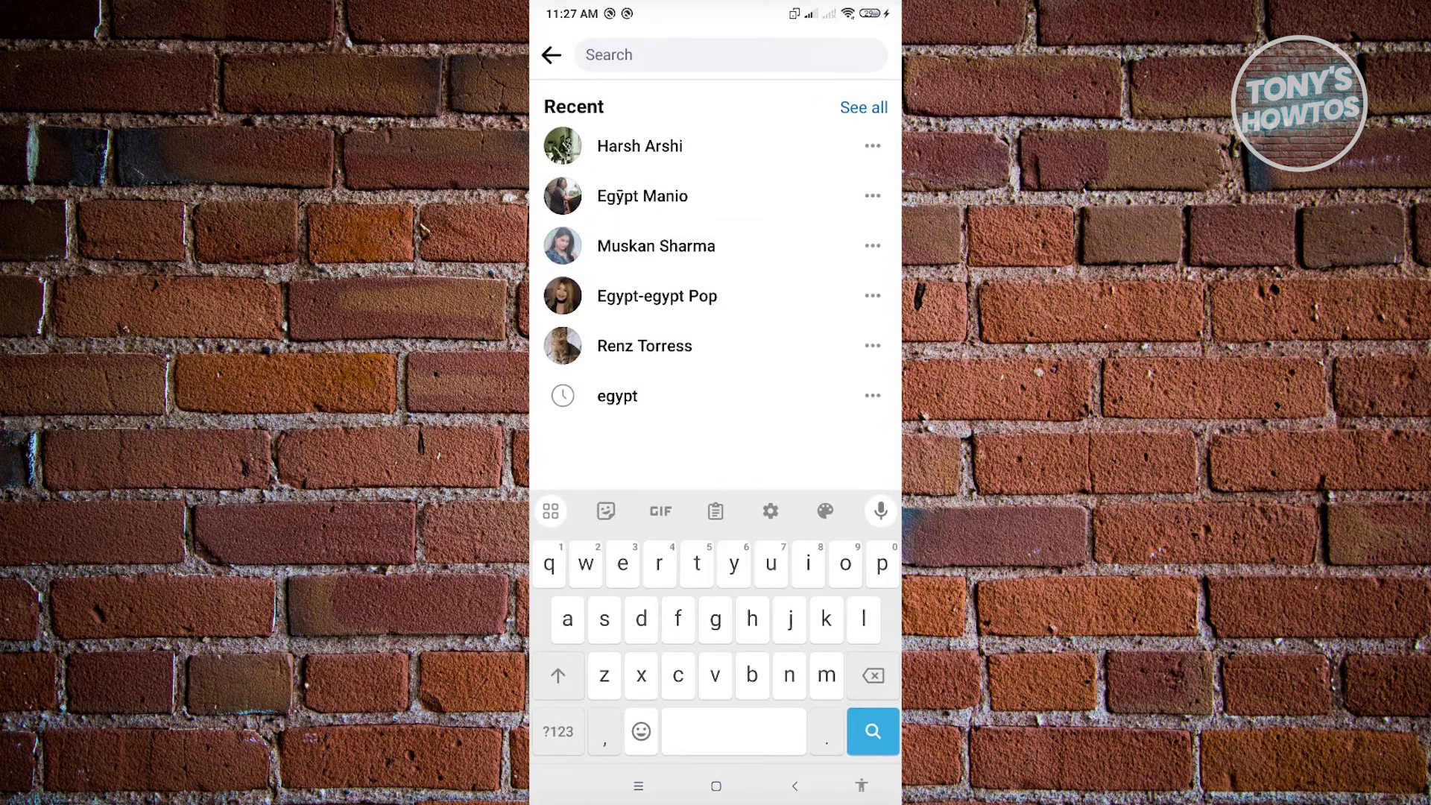
type("r")
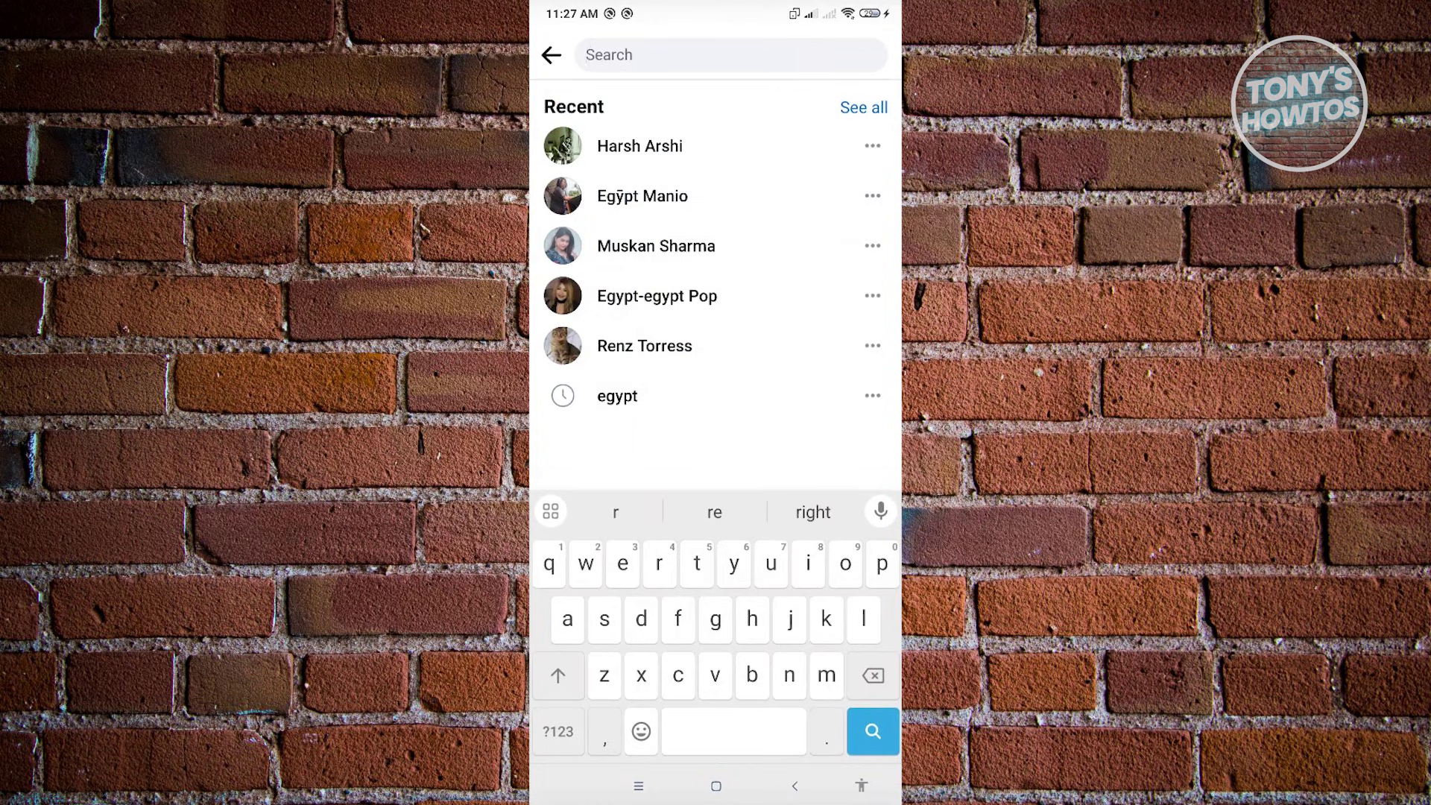
type("enz")
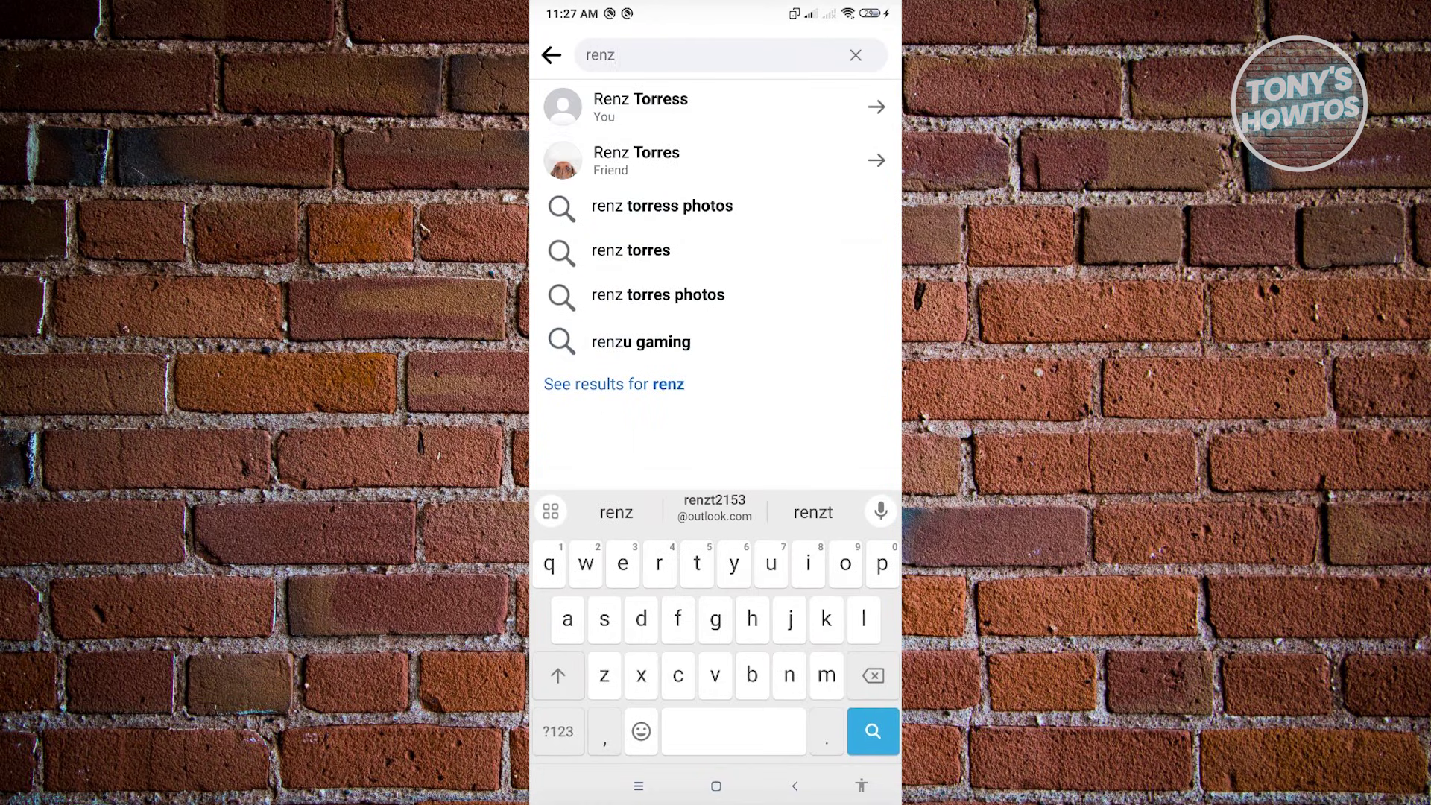
left_click(637, 159)
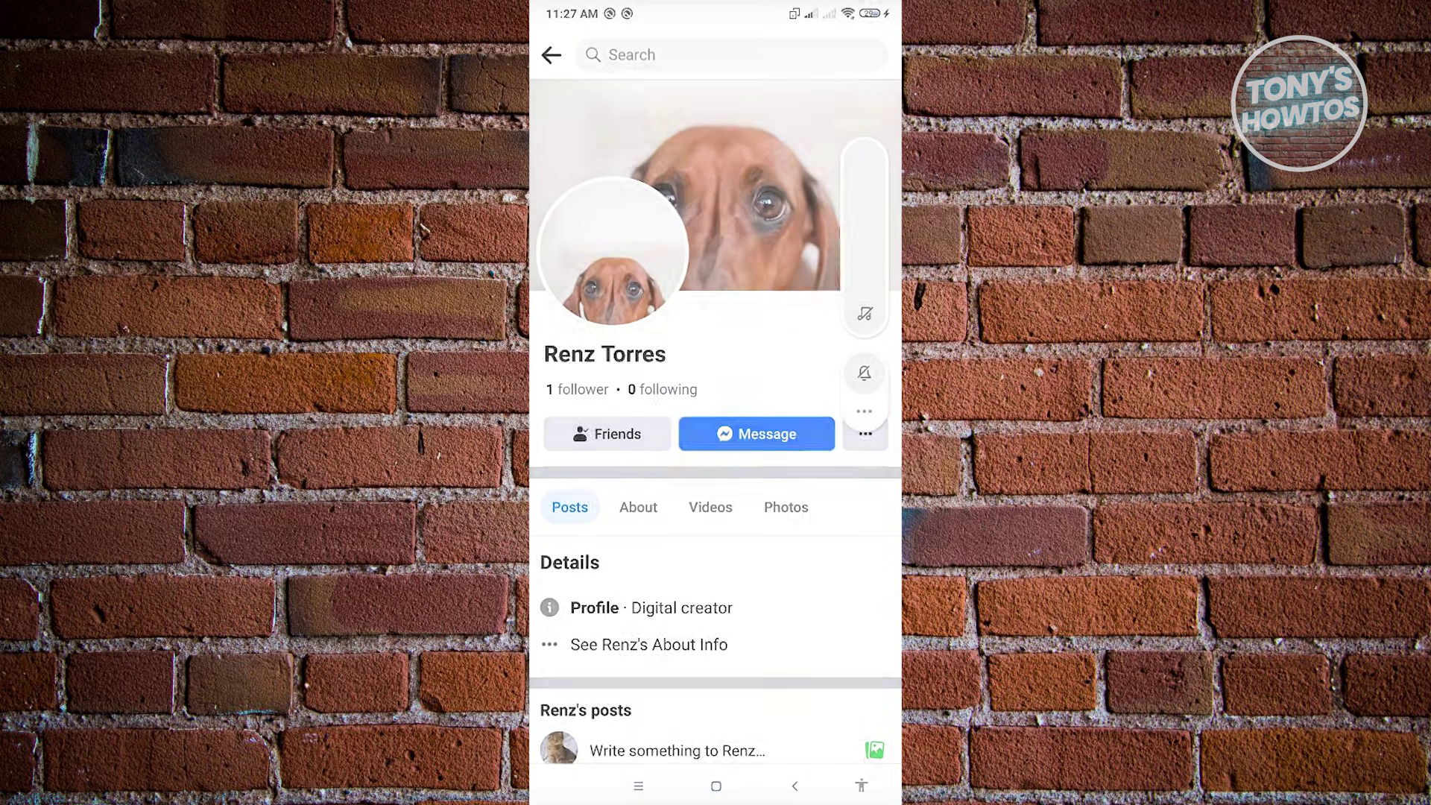
key("Print")
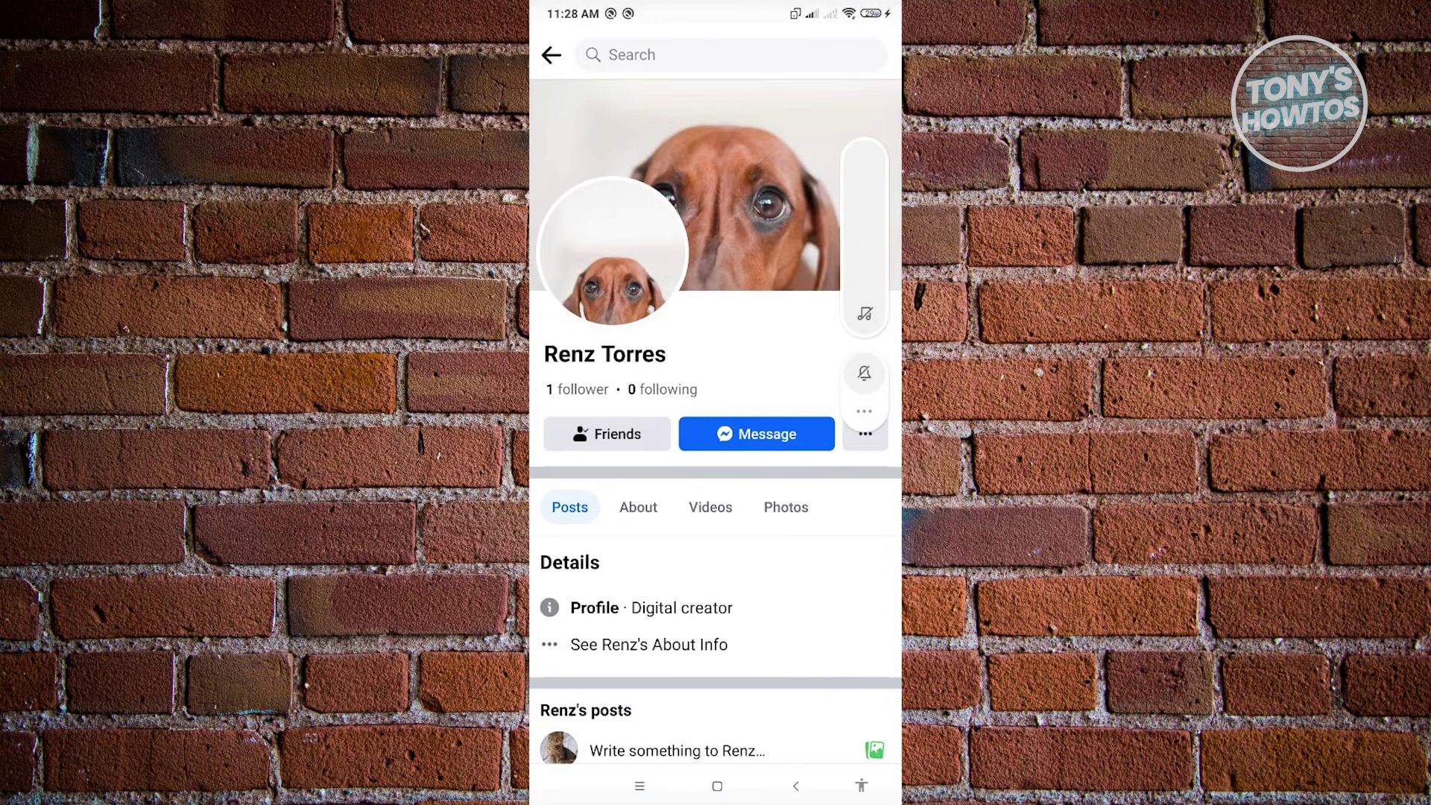
Step: Copy the friend's profile link from its settings, then go back to the home feed
left_click(865, 434)
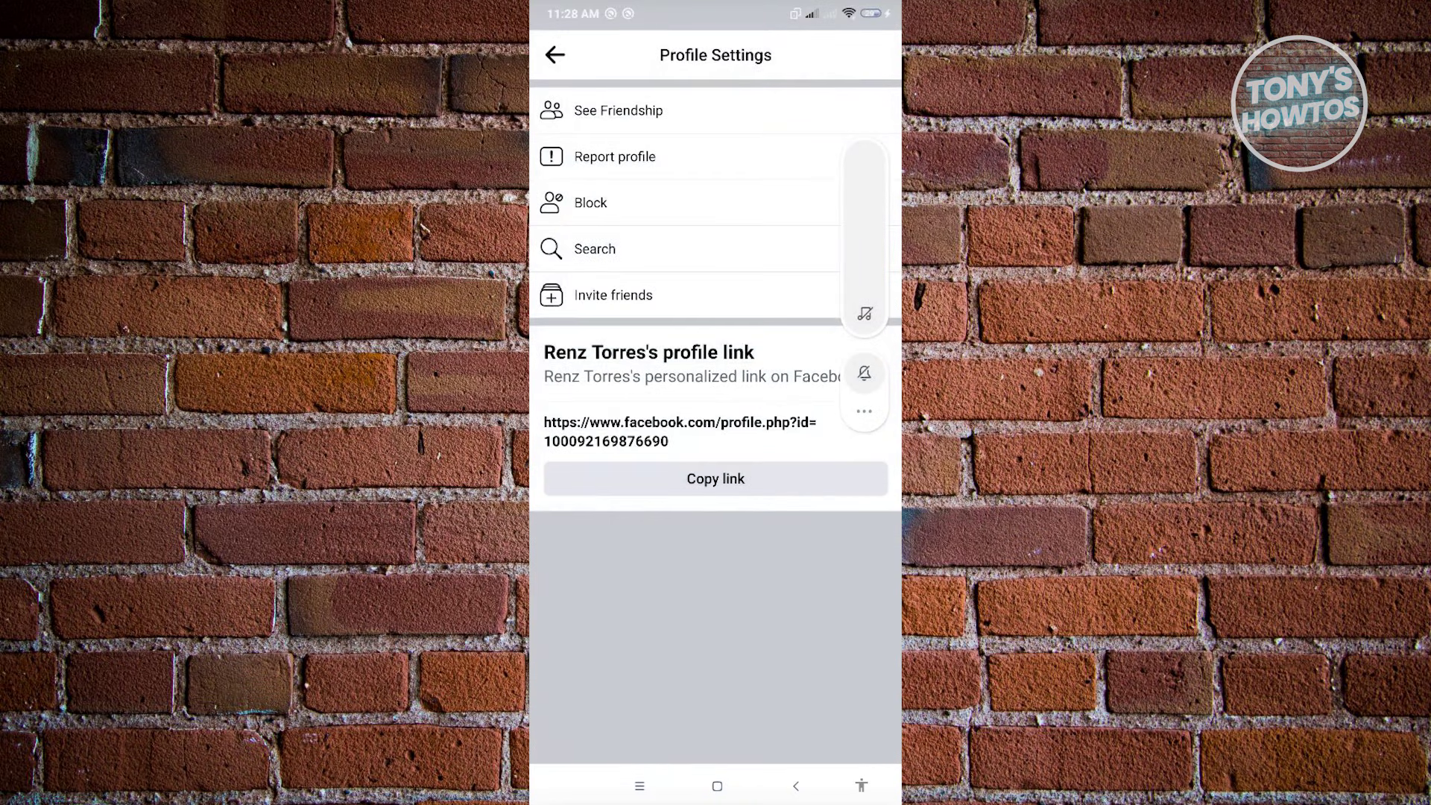
left_click(716, 479)
left_click(555, 54)
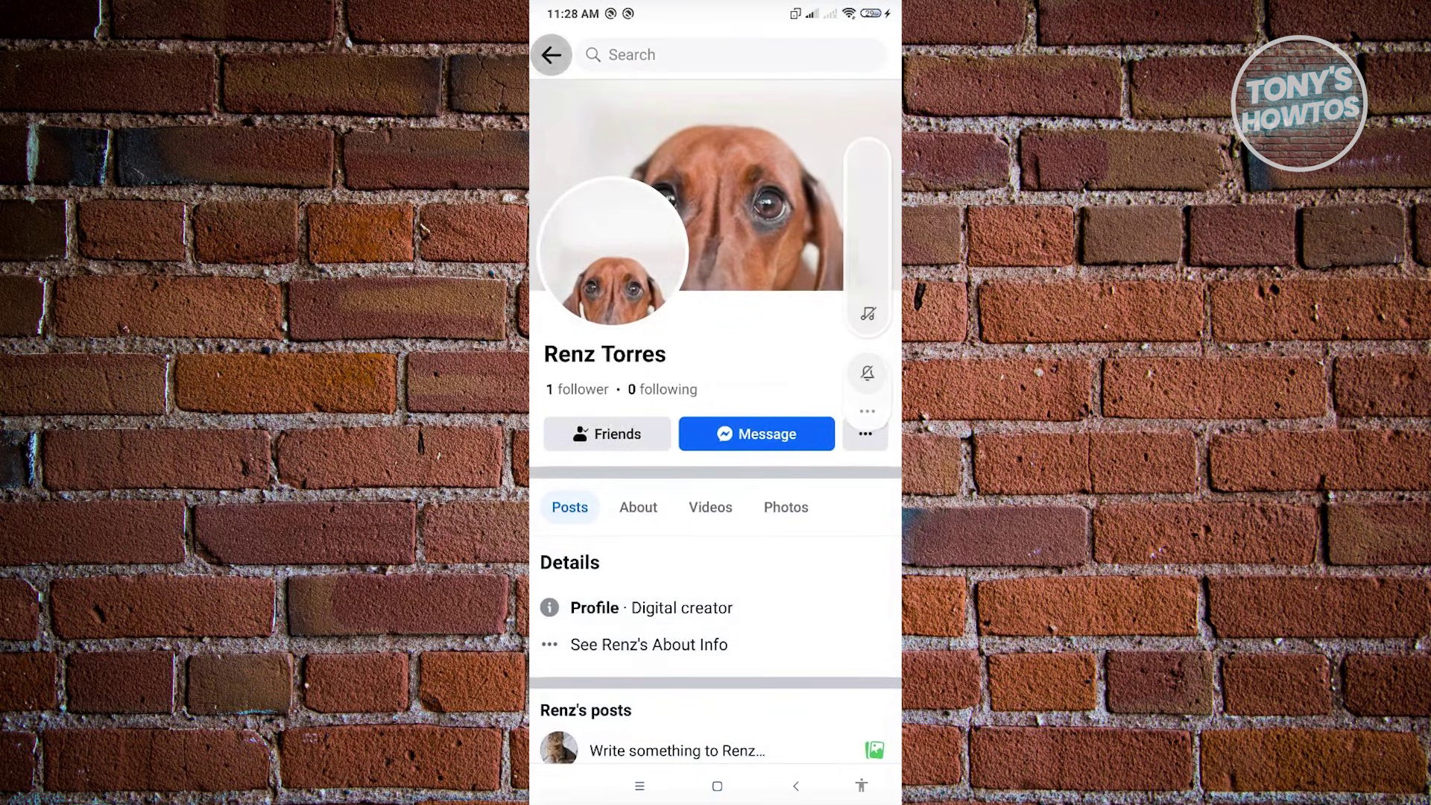
left_click(551, 55)
left_click(551, 54)
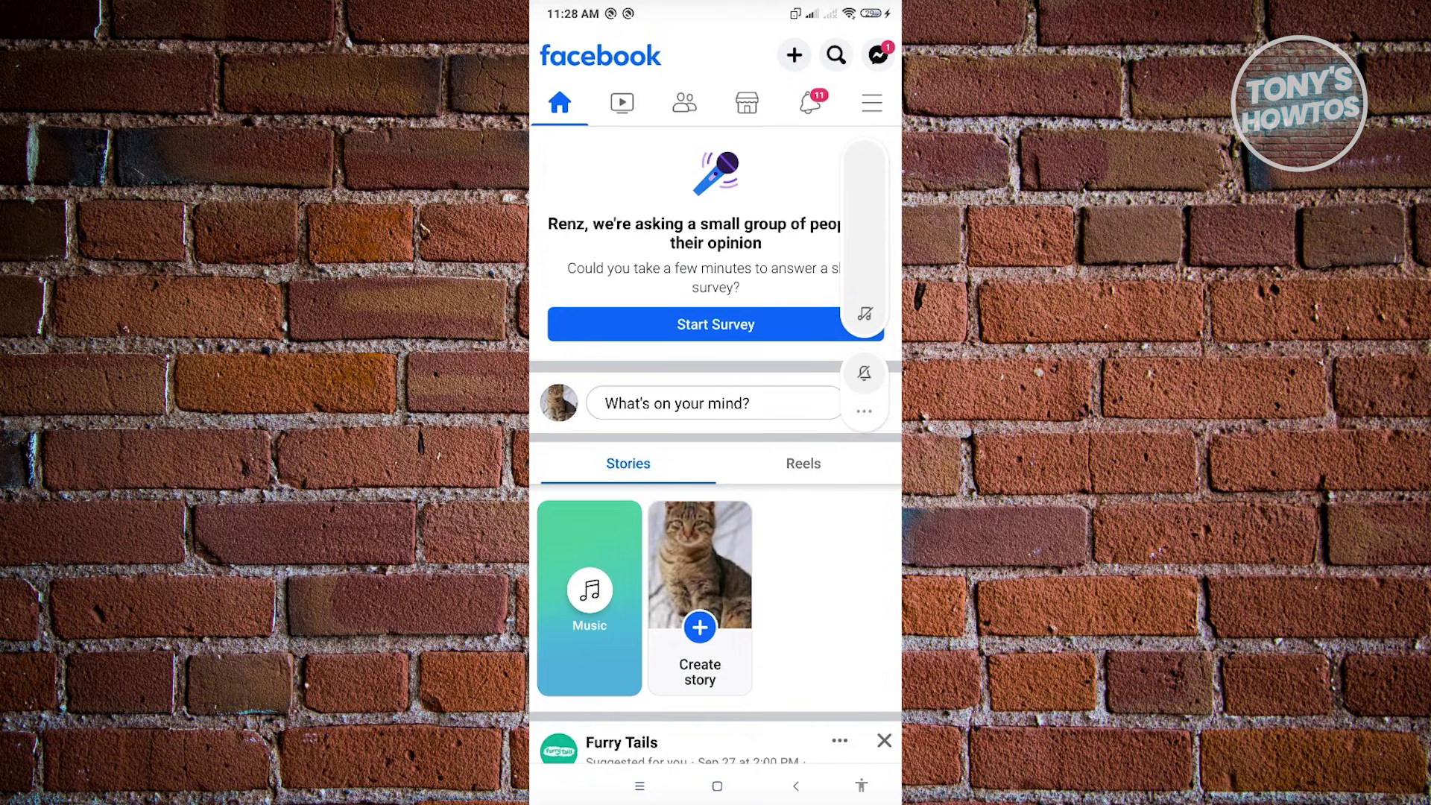
Step: Expand Help & support in the Facebook menu and choose Report a problem
left_click(872, 103)
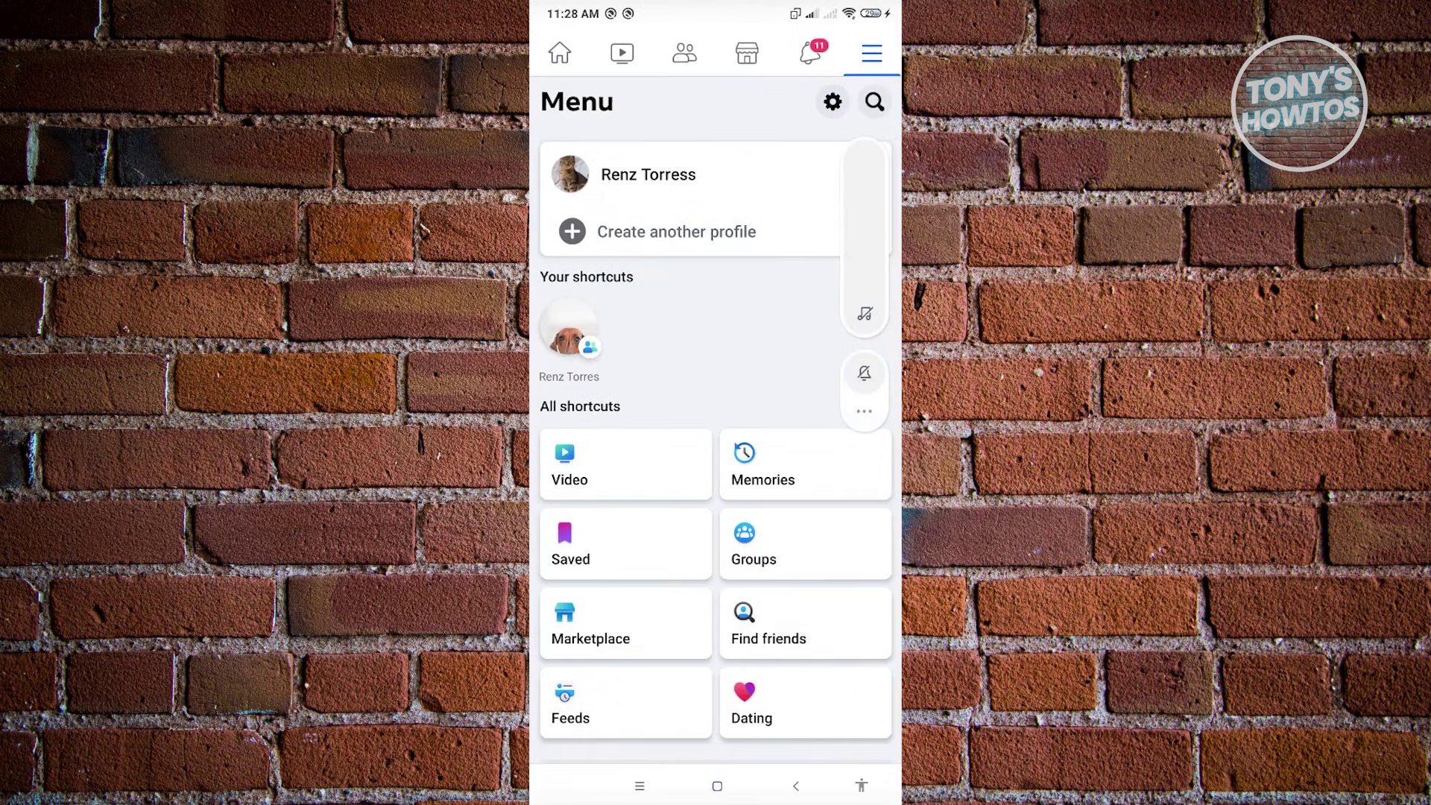
scroll(716, 448, "down", 3)
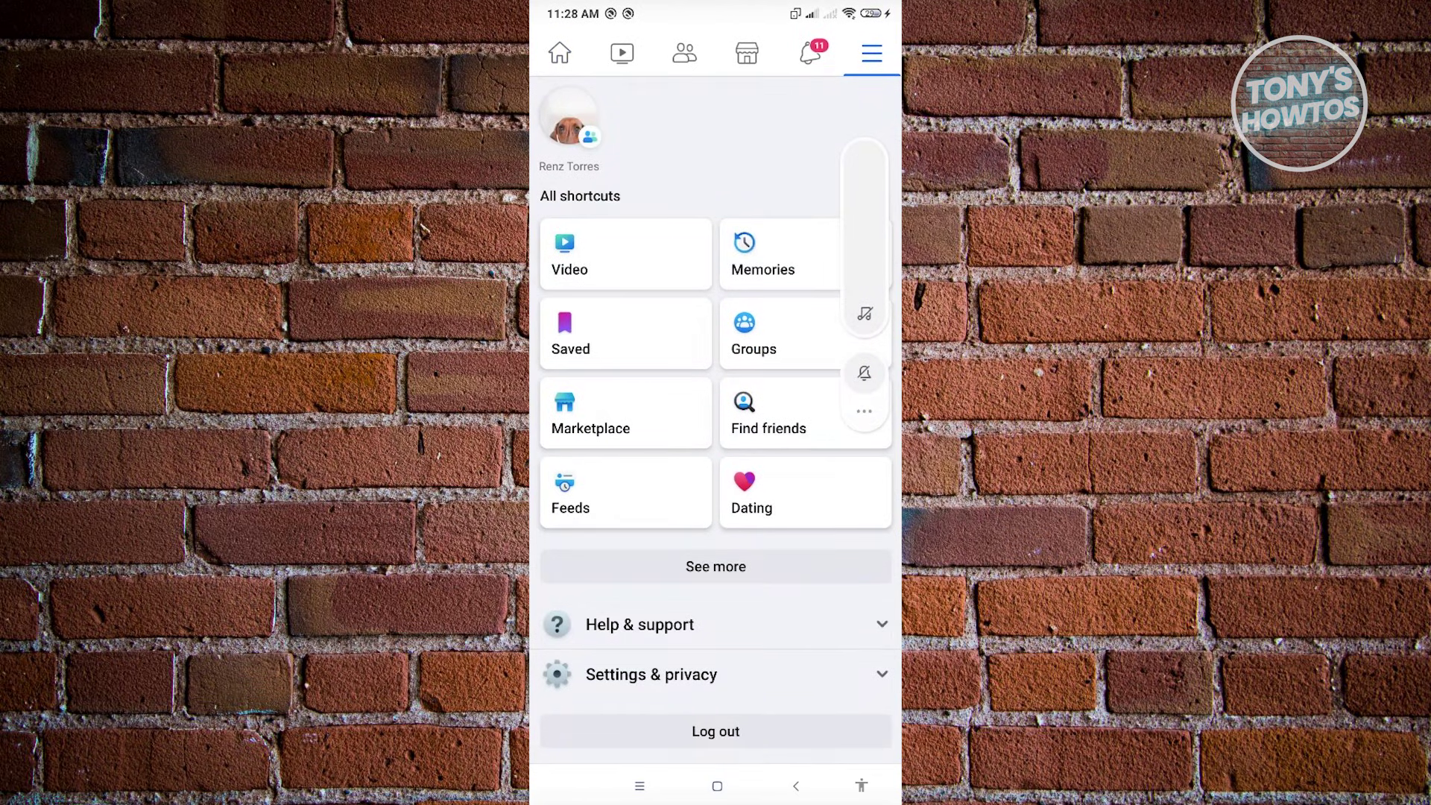
left_click(640, 624)
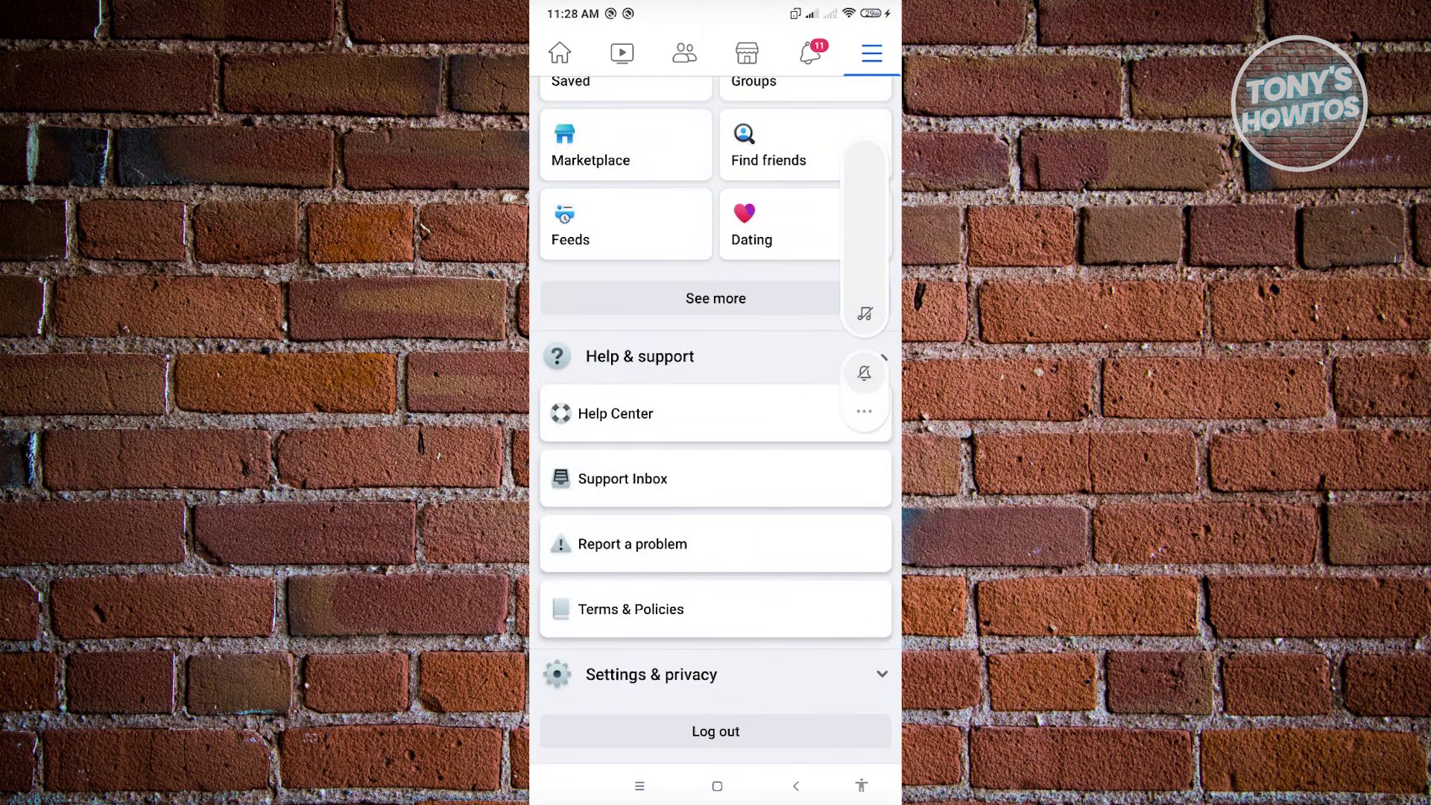
left_click(632, 544)
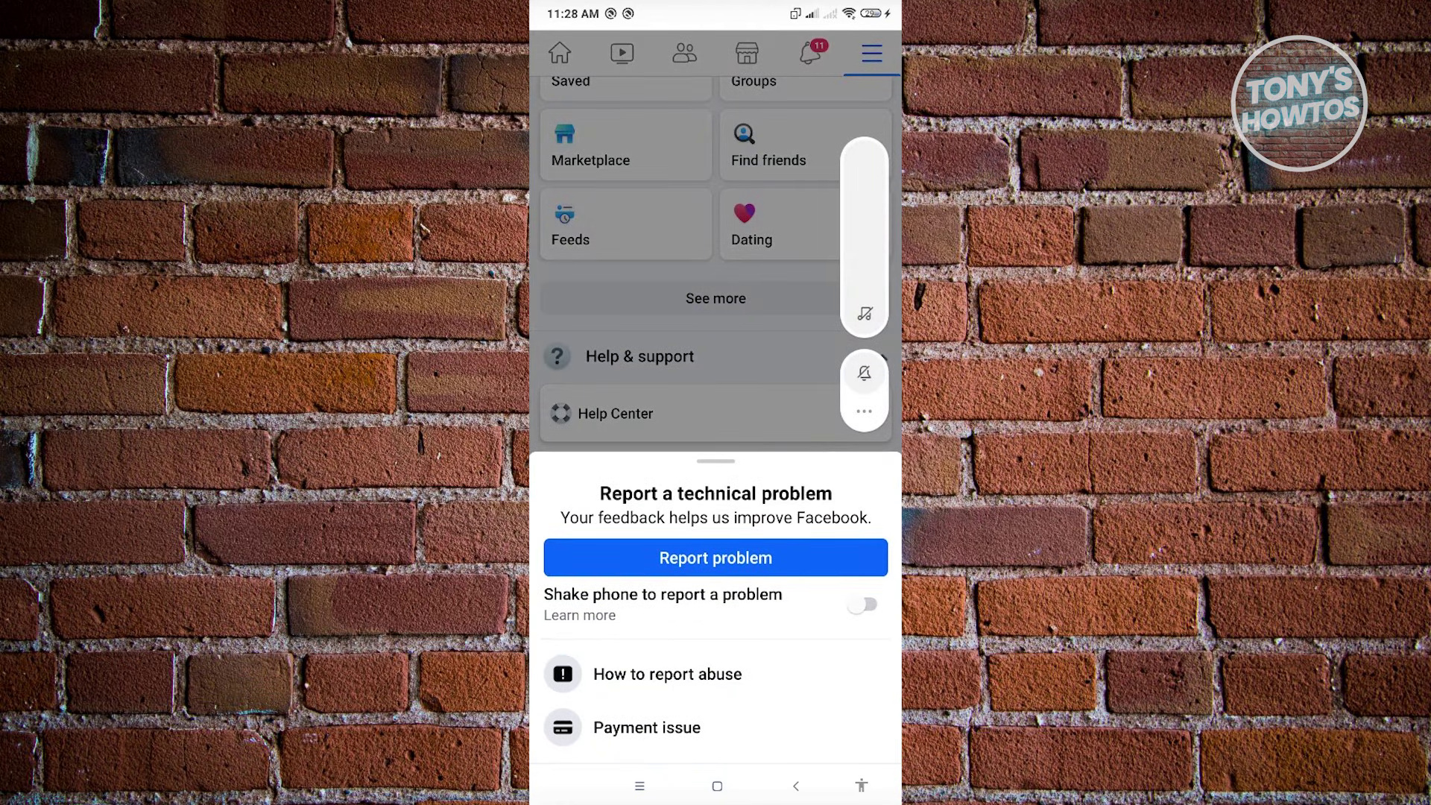
Step: Start a problem report without logs and remove the automatically attached screenshot
left_click(716, 558)
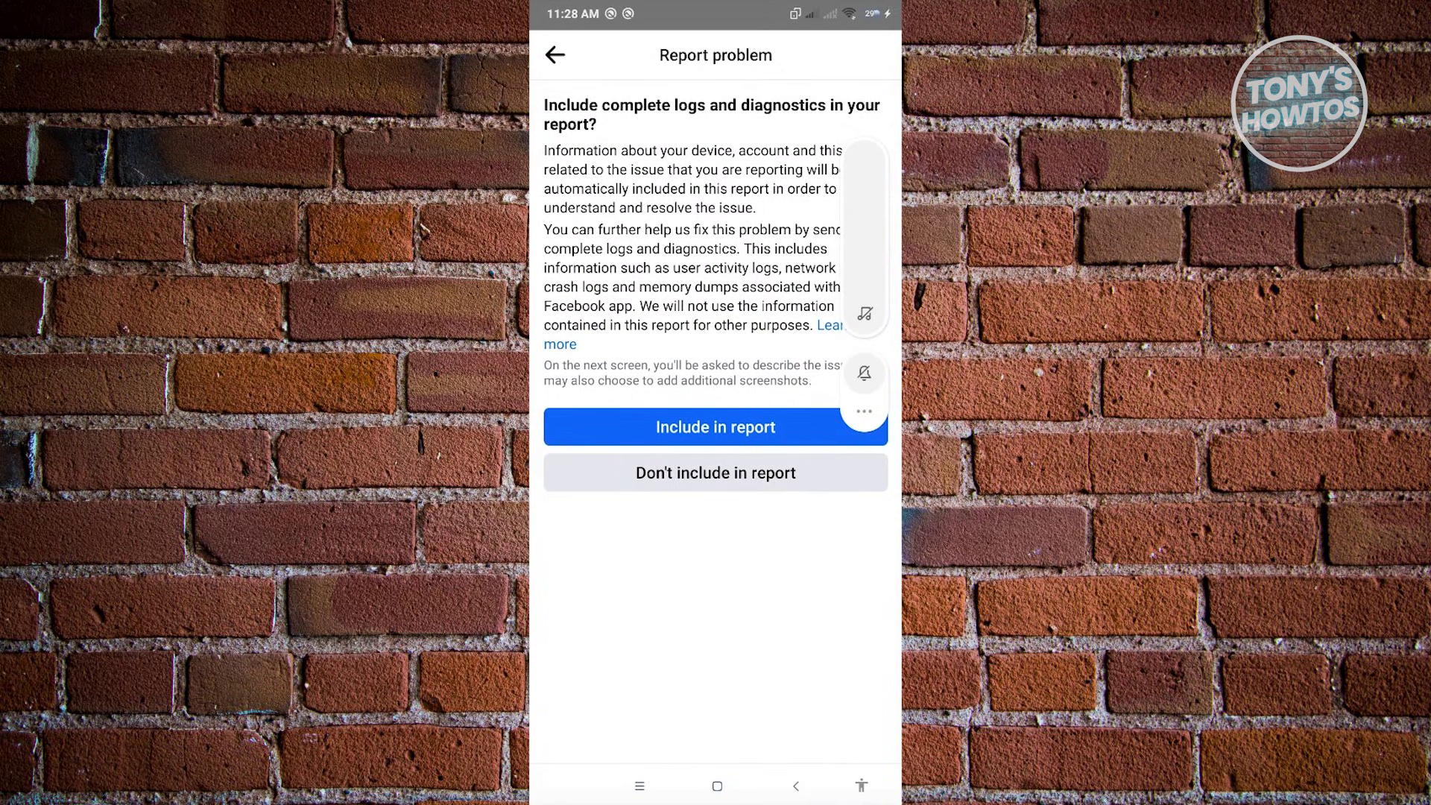
left_click(716, 473)
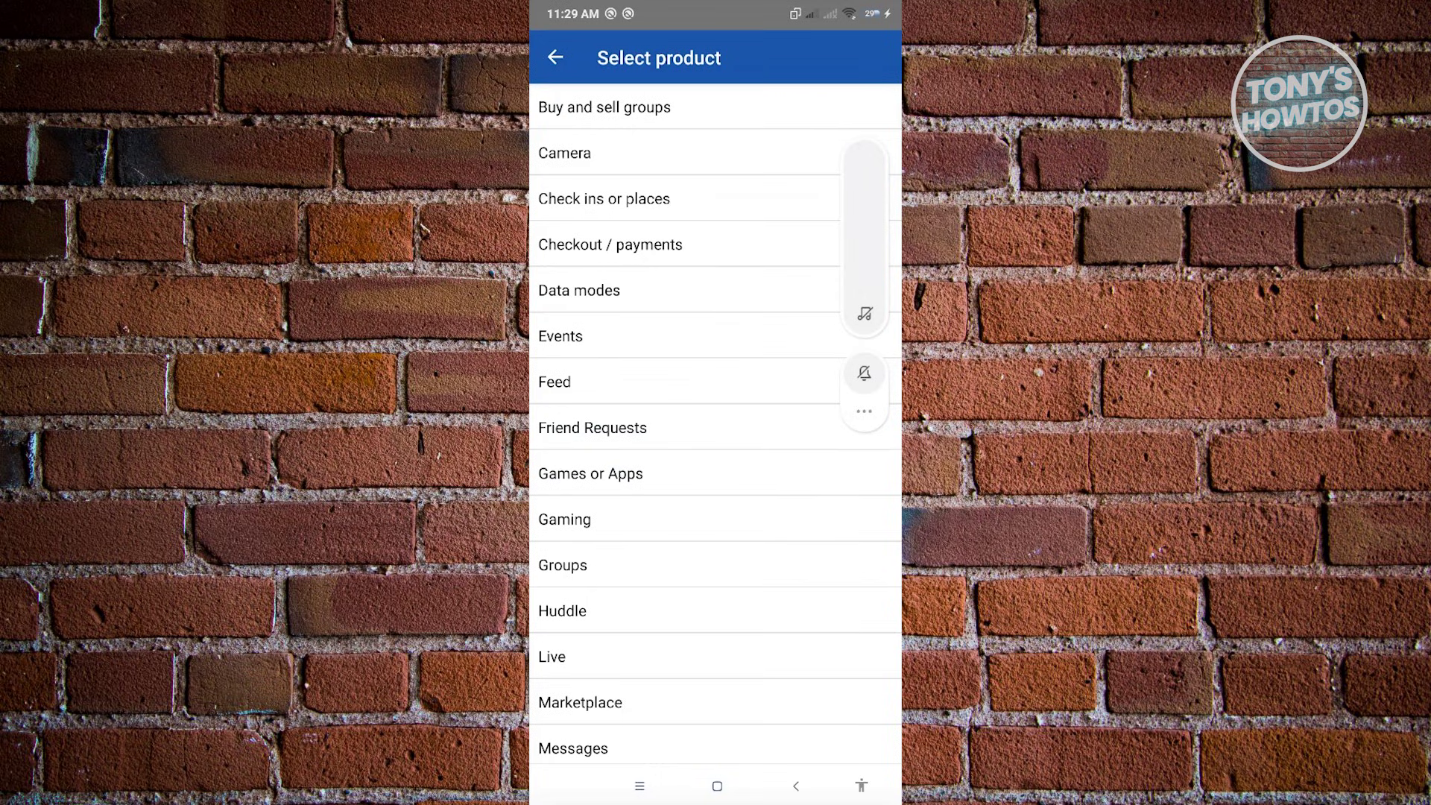
scroll(715, 425, "down", 10)
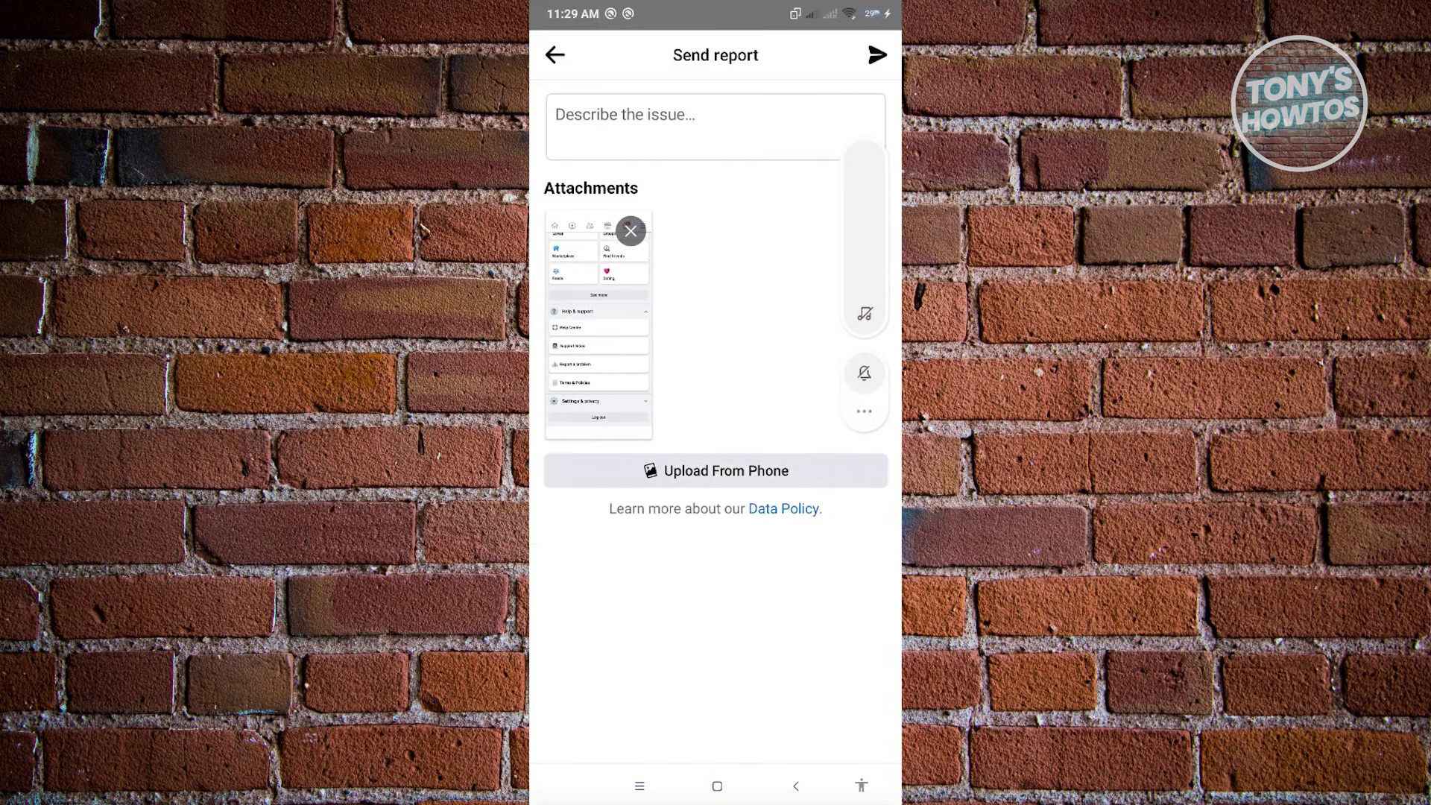
left_click(630, 231)
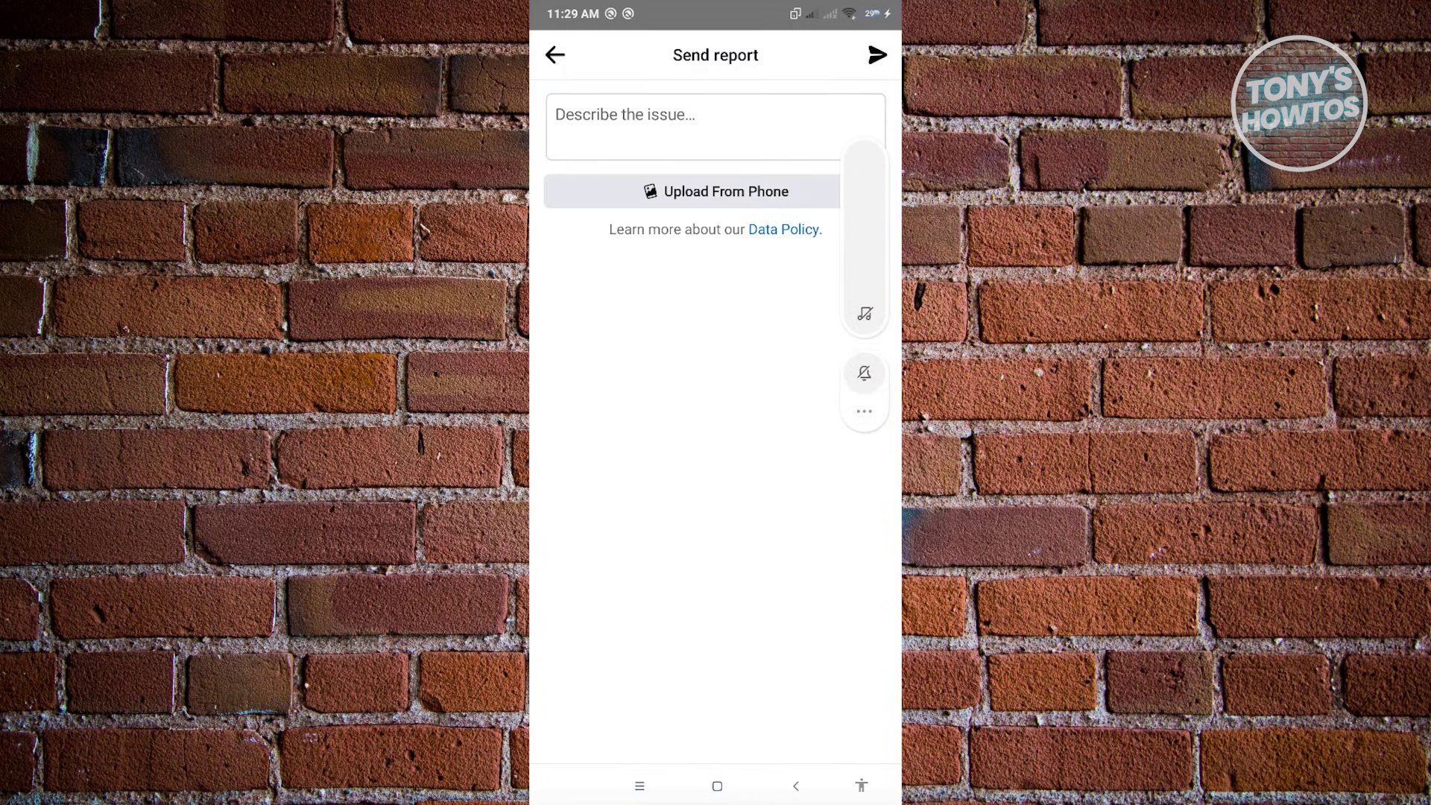
Step: Attach the profile screenshot from the phone's recent files to the report
left_click(715, 191)
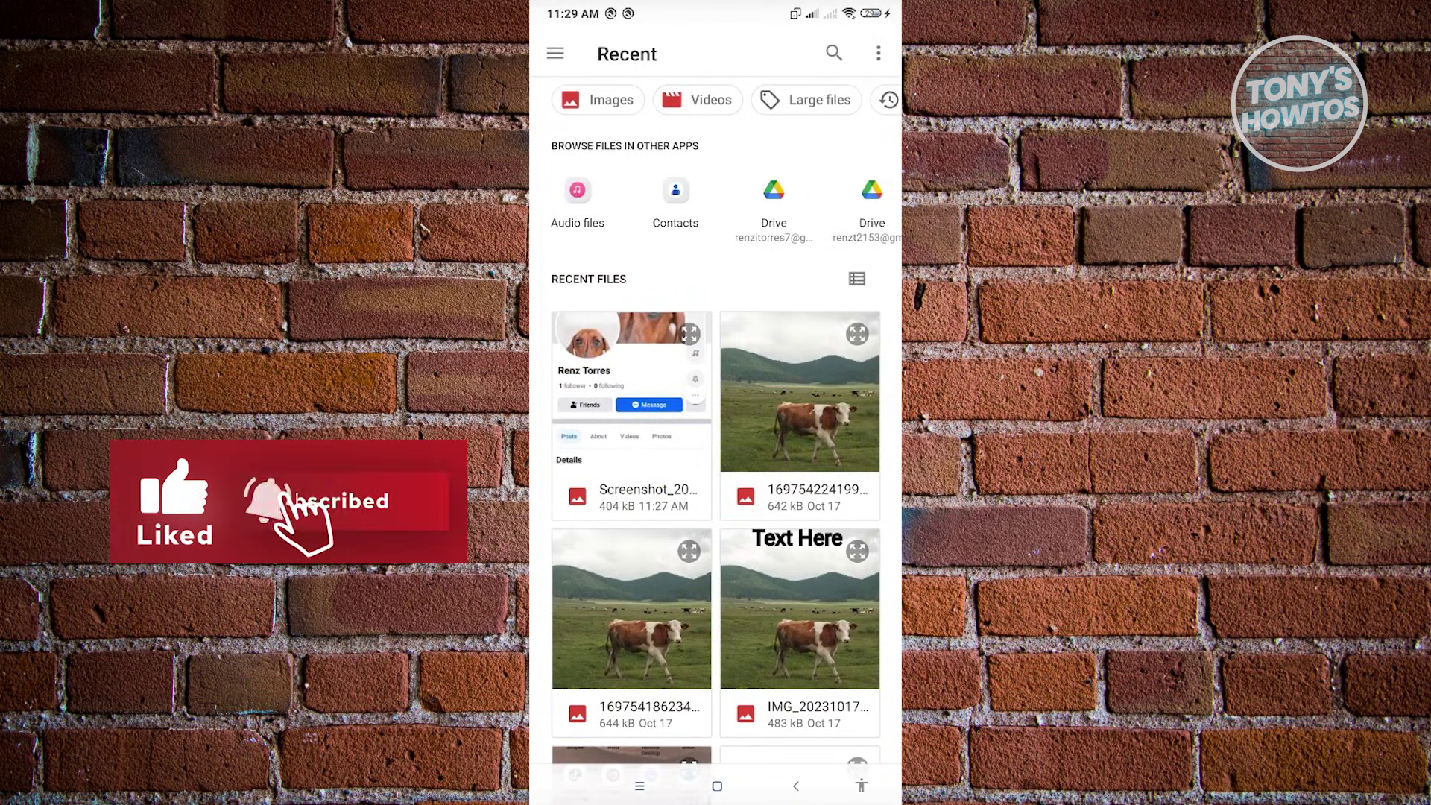
left_click(632, 388)
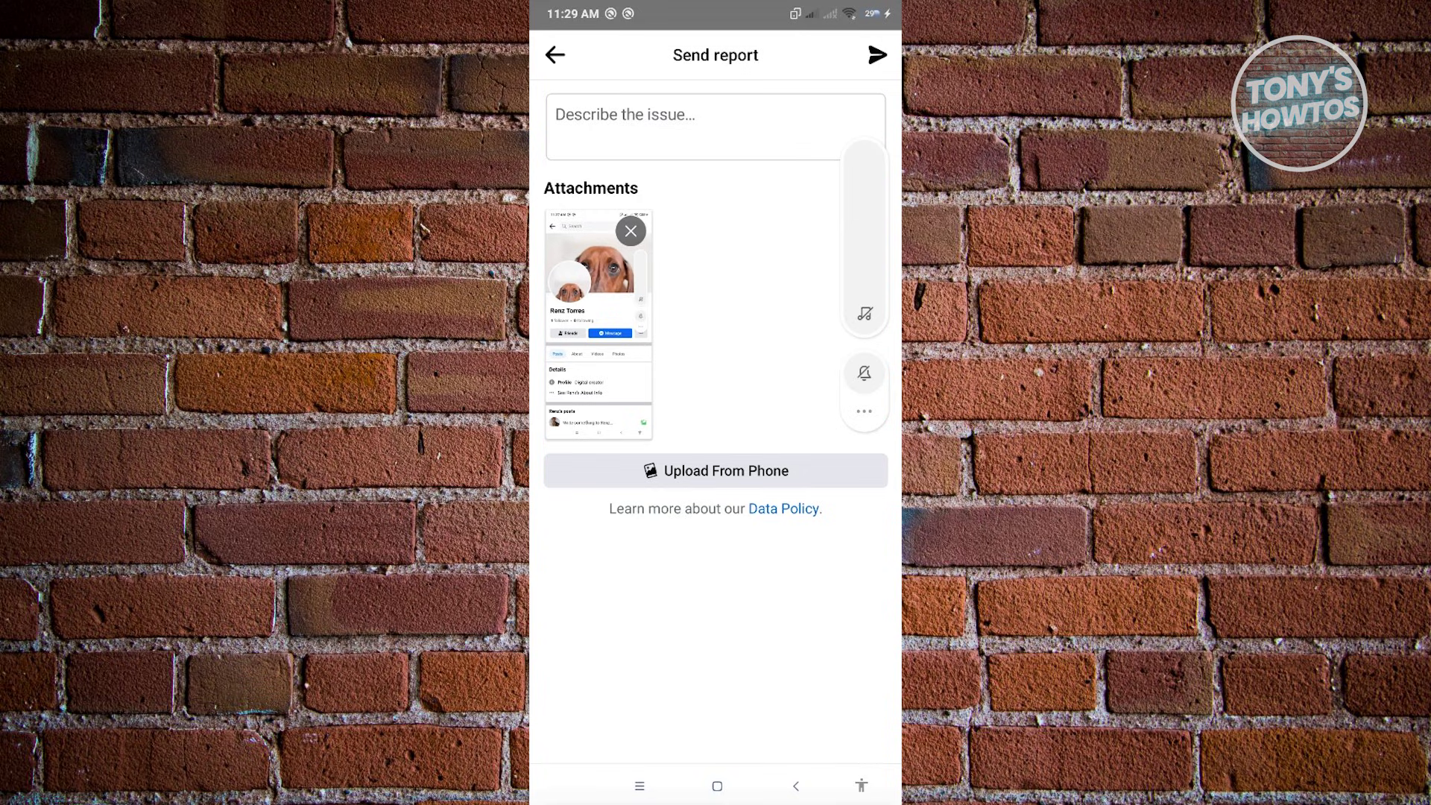
left_click(640, 785)
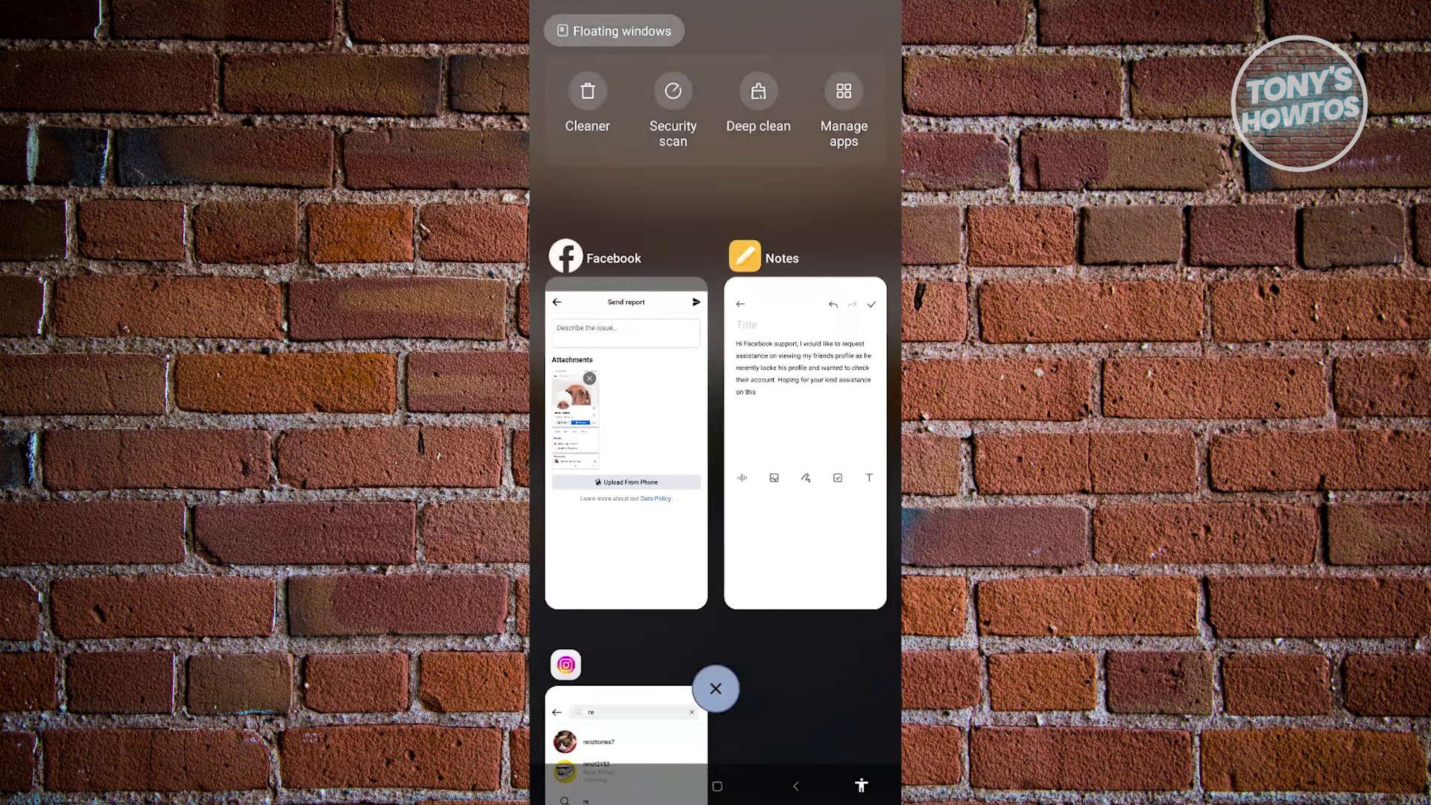
Step: Append the copied profile link to the end of the support message in Notes
left_click(806, 443)
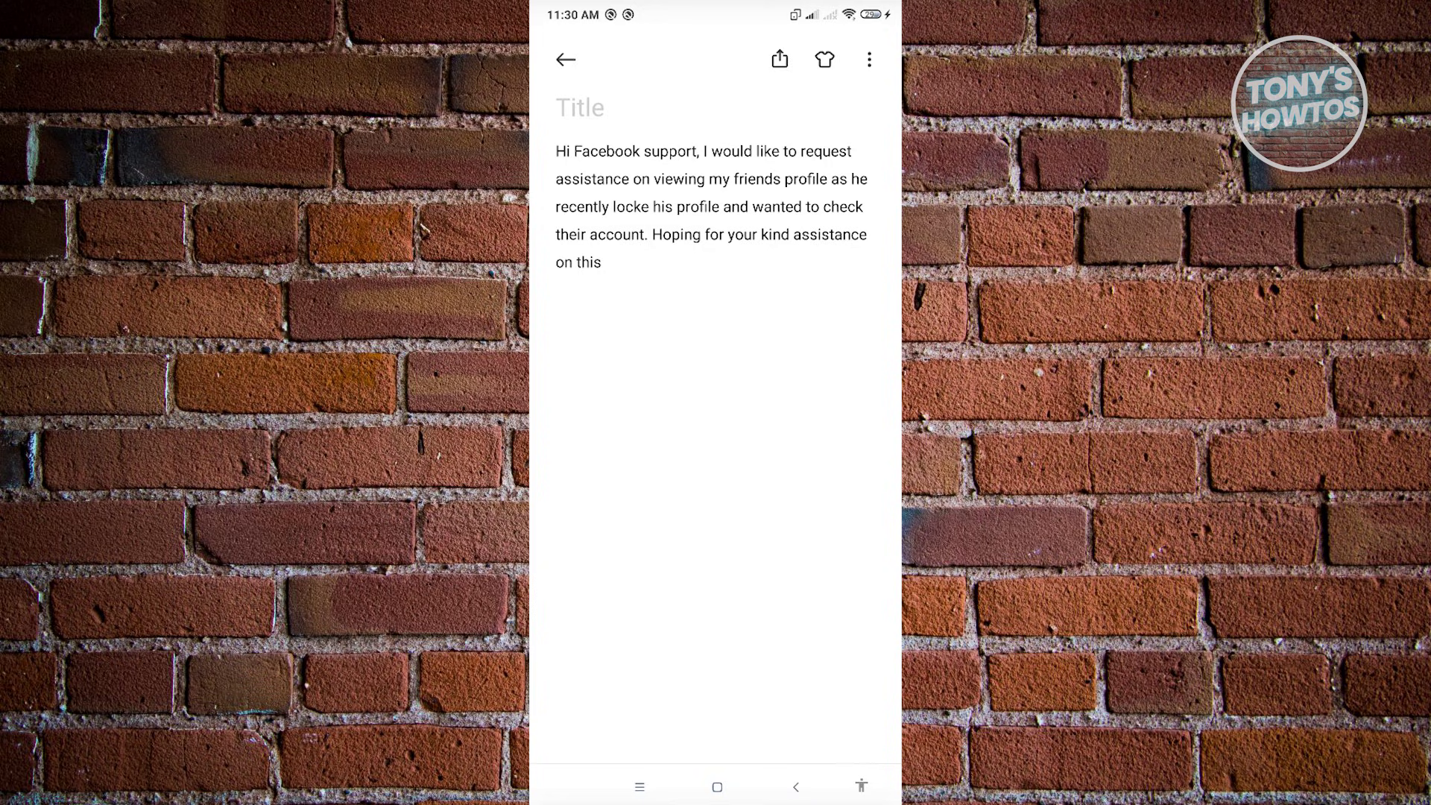
left_click(606, 263)
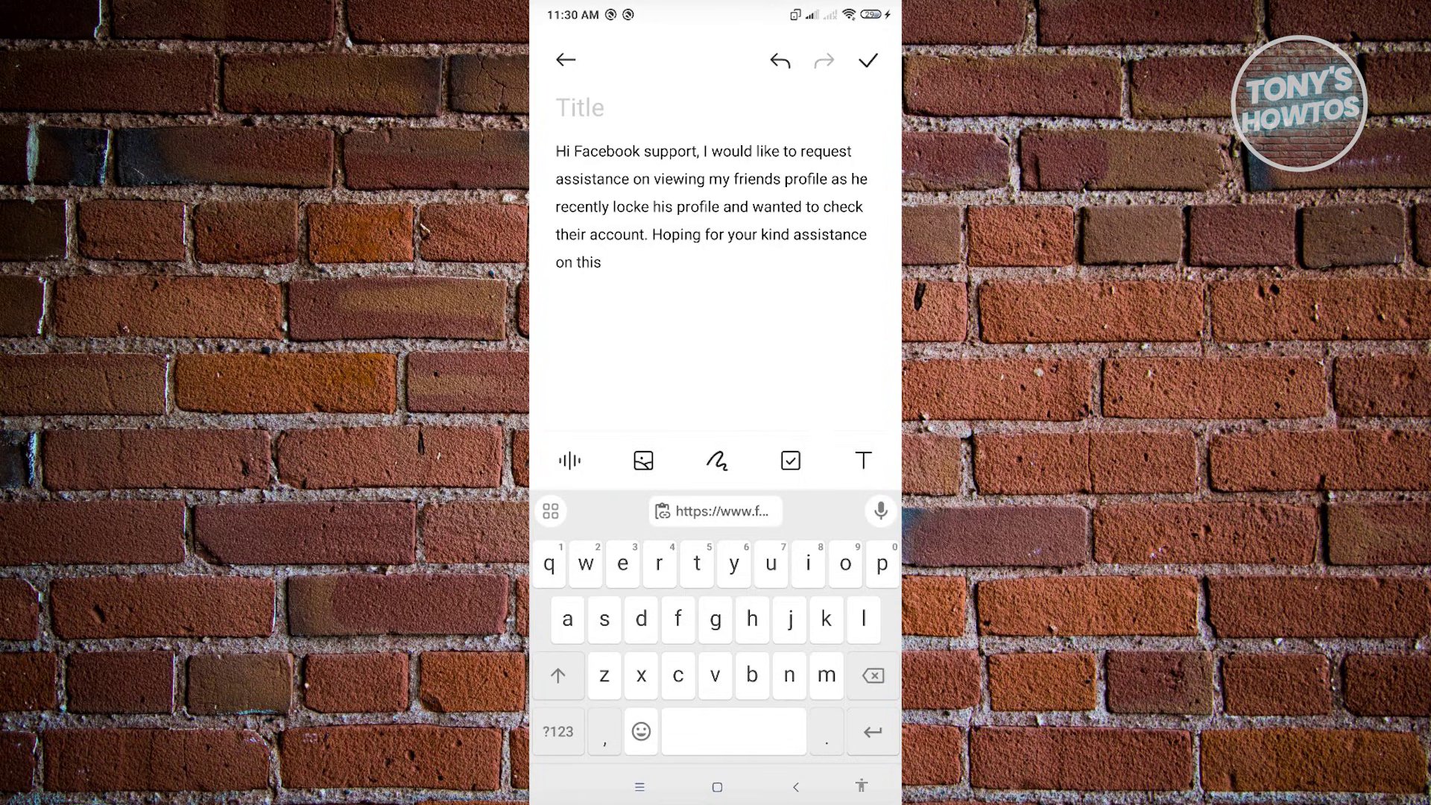
left_click(715, 512)
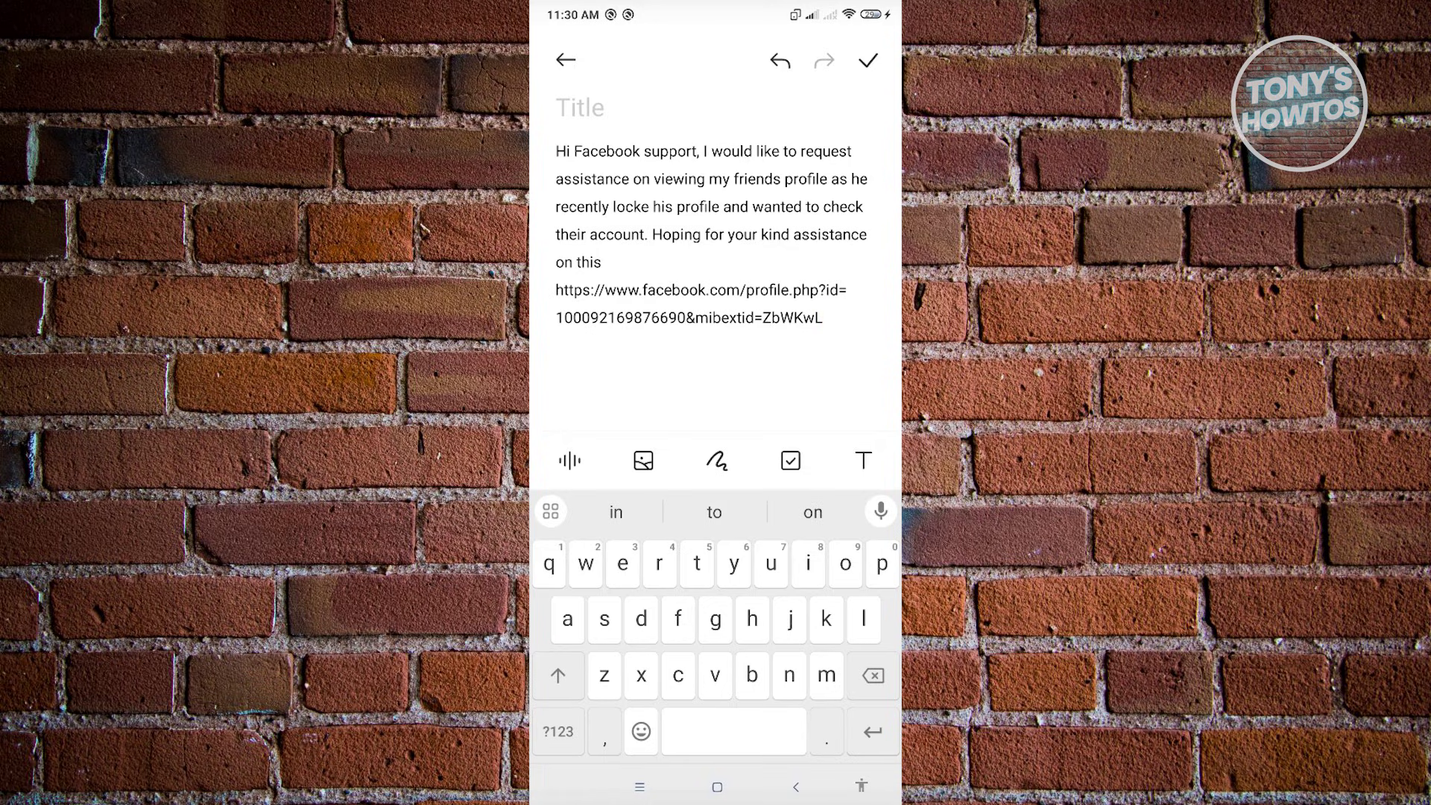
Step: Copy the entire Notes message and return to Facebook's report description field
double_click(592, 179)
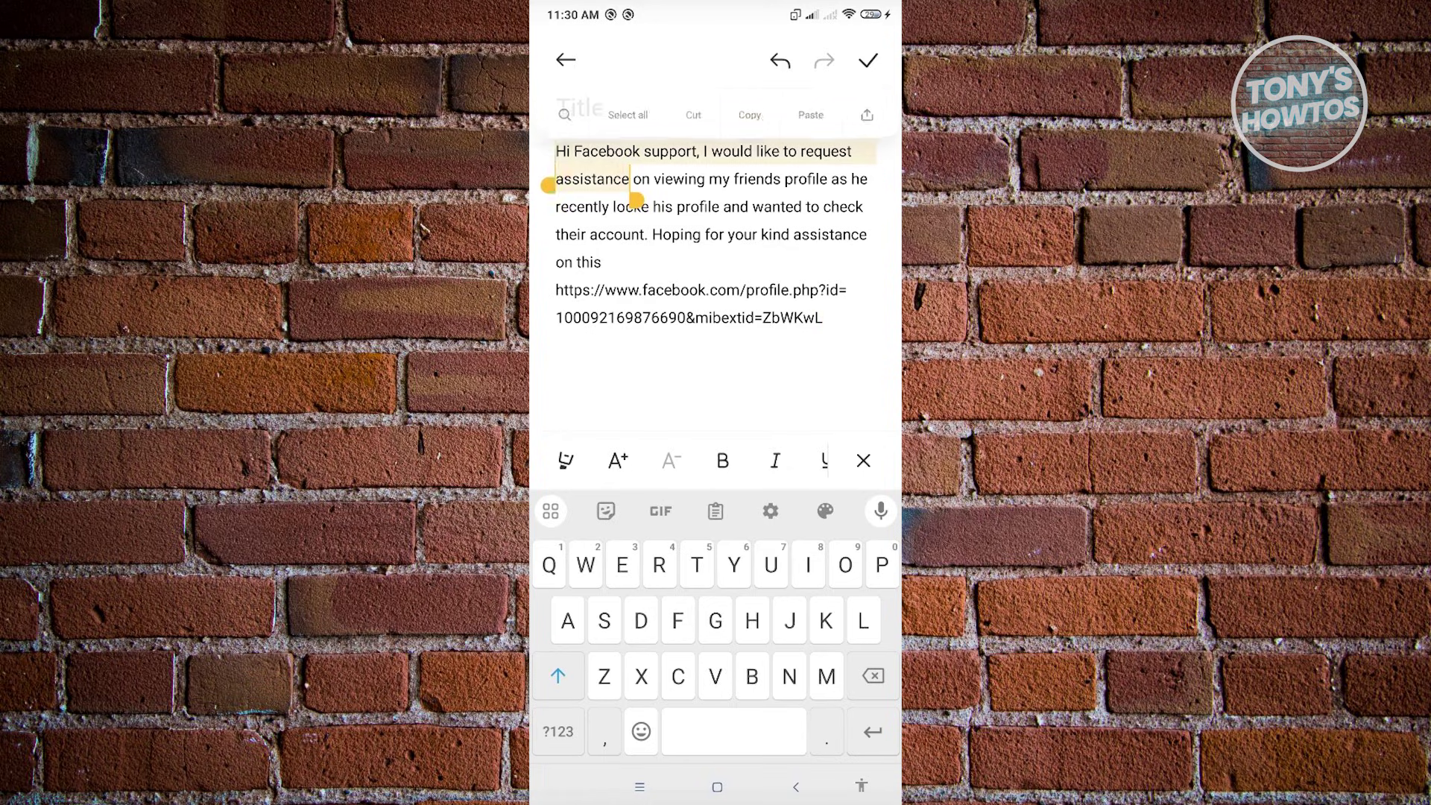
left_click(619, 109)
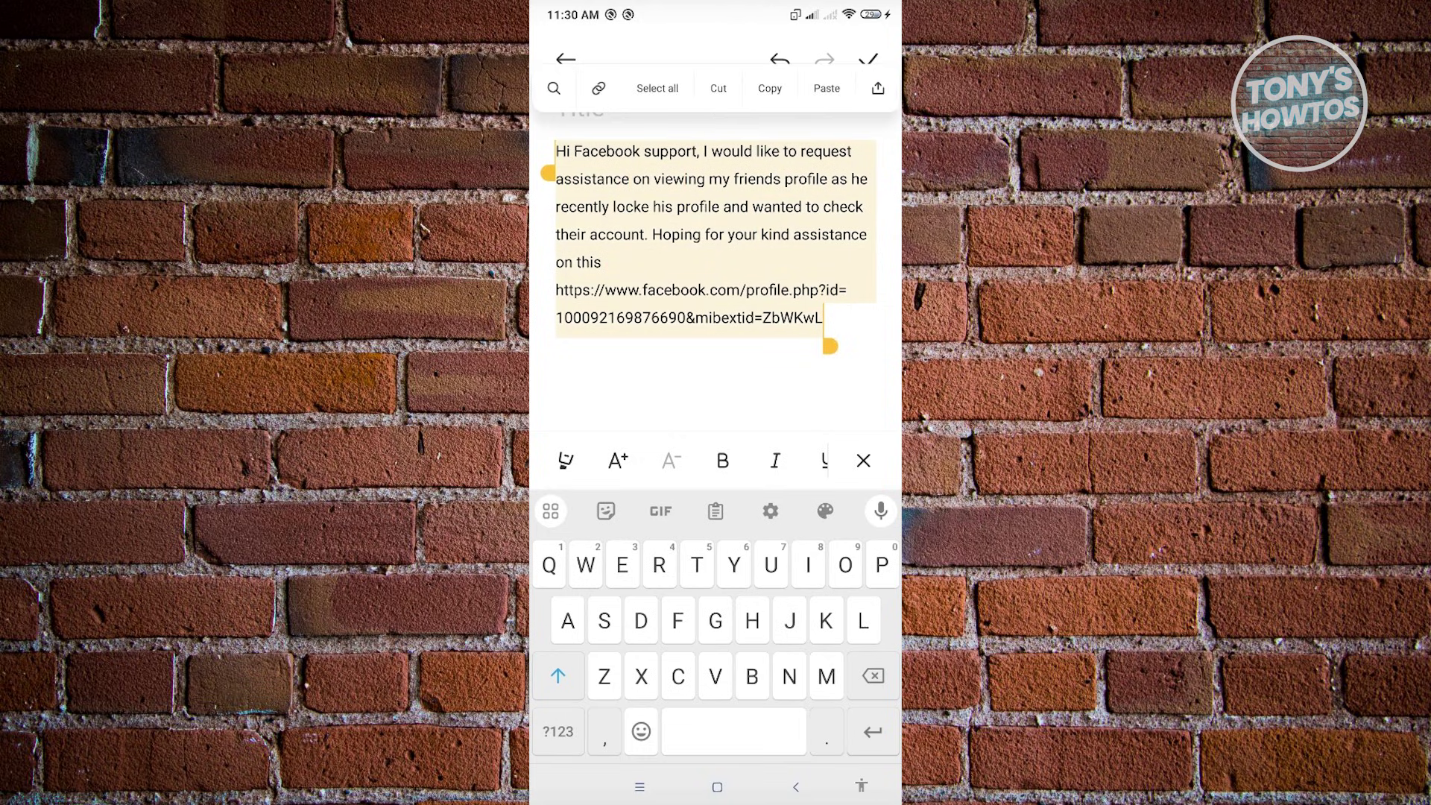
left_click(769, 88)
left_click(639, 787)
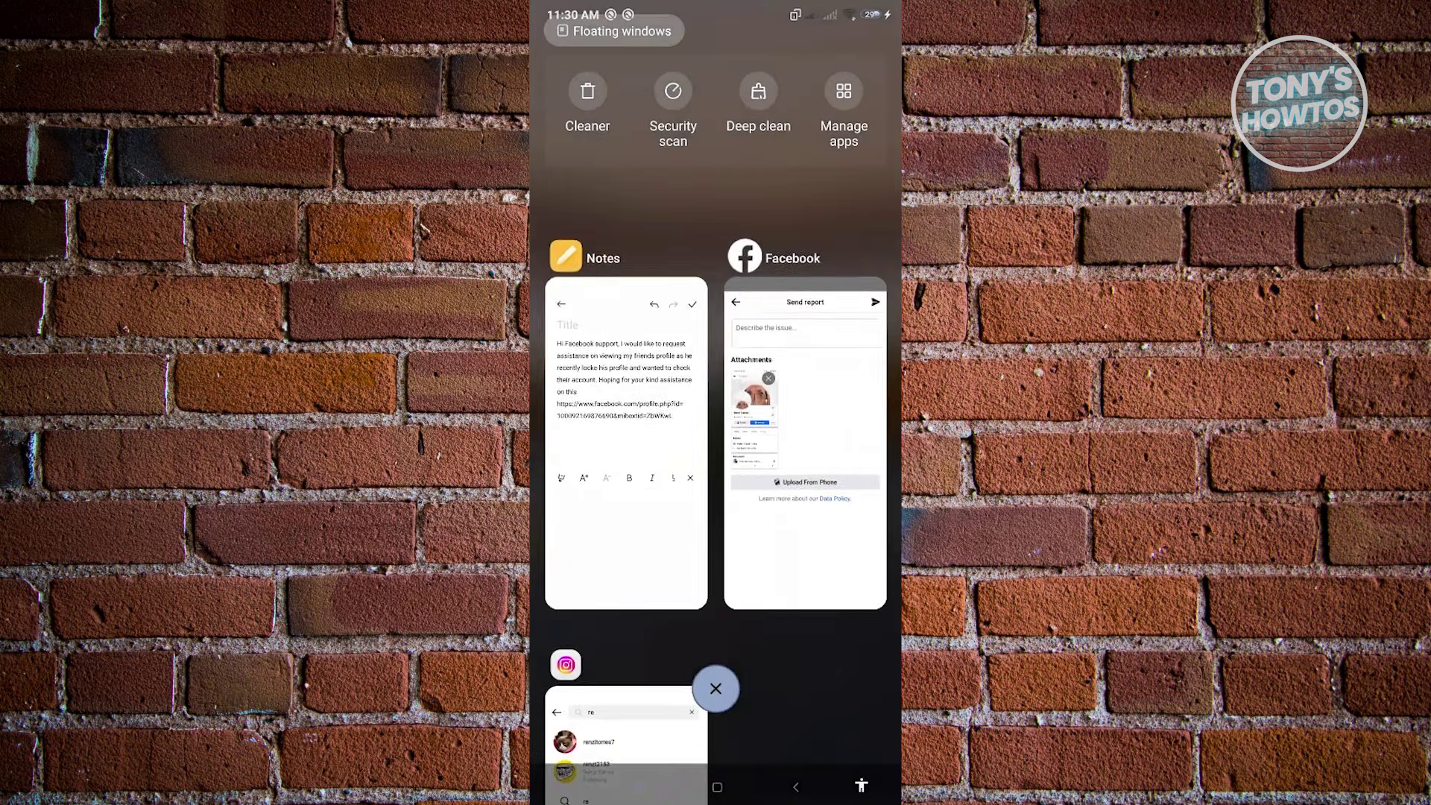
left_click(805, 373)
left_click(715, 123)
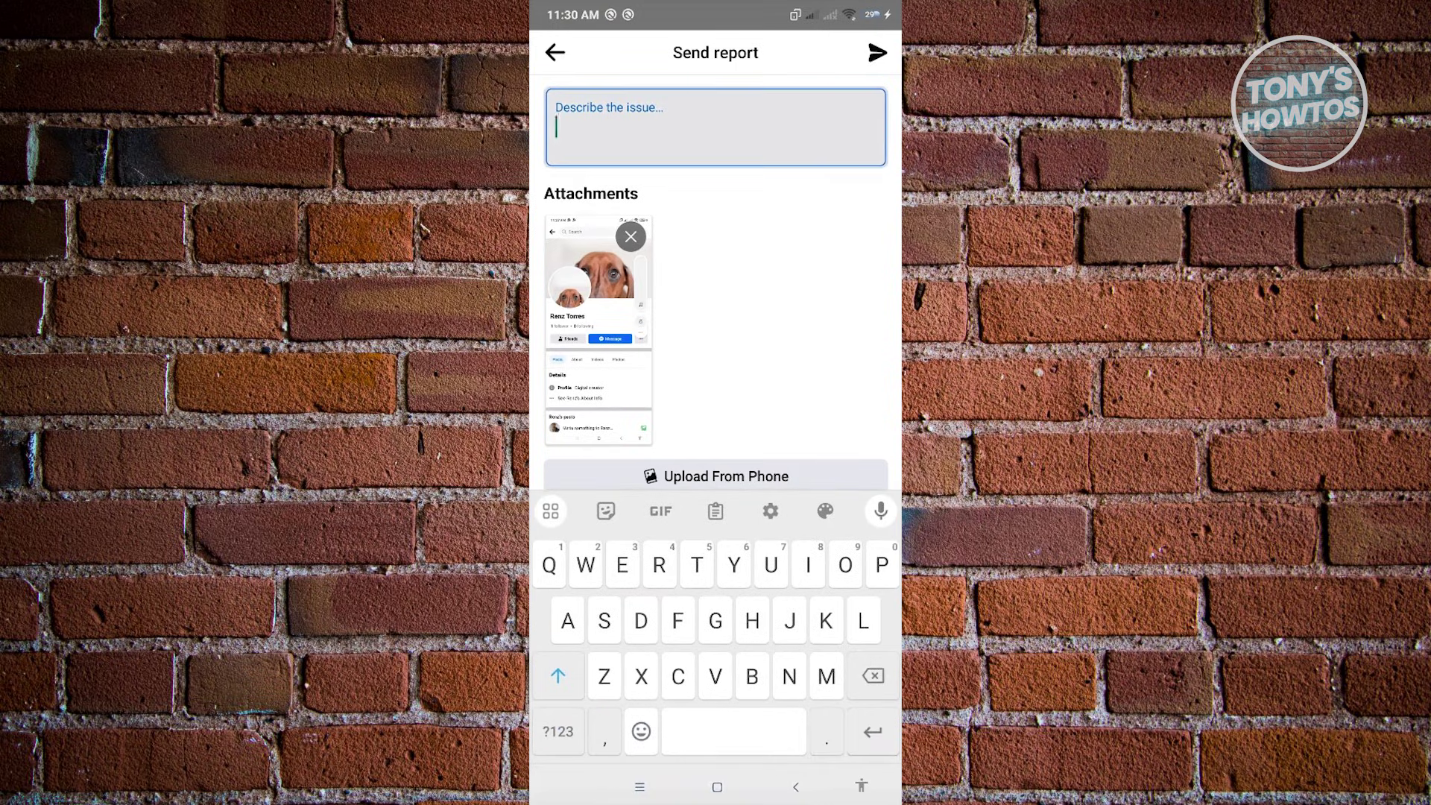
Step: Paste the support message into the Describe the issue field and hide the keyboard
left_click(716, 127)
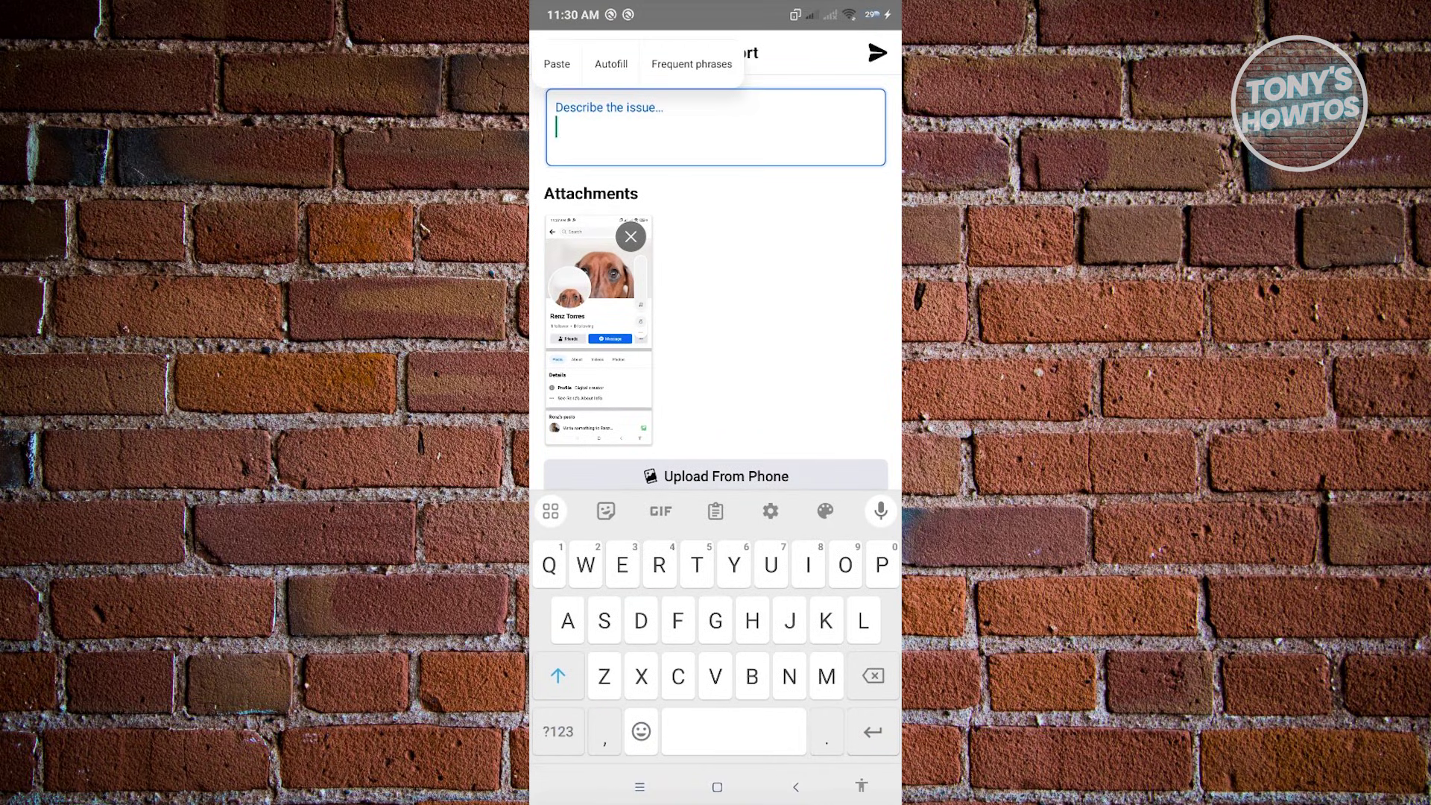
left_click(556, 58)
key("Escape")
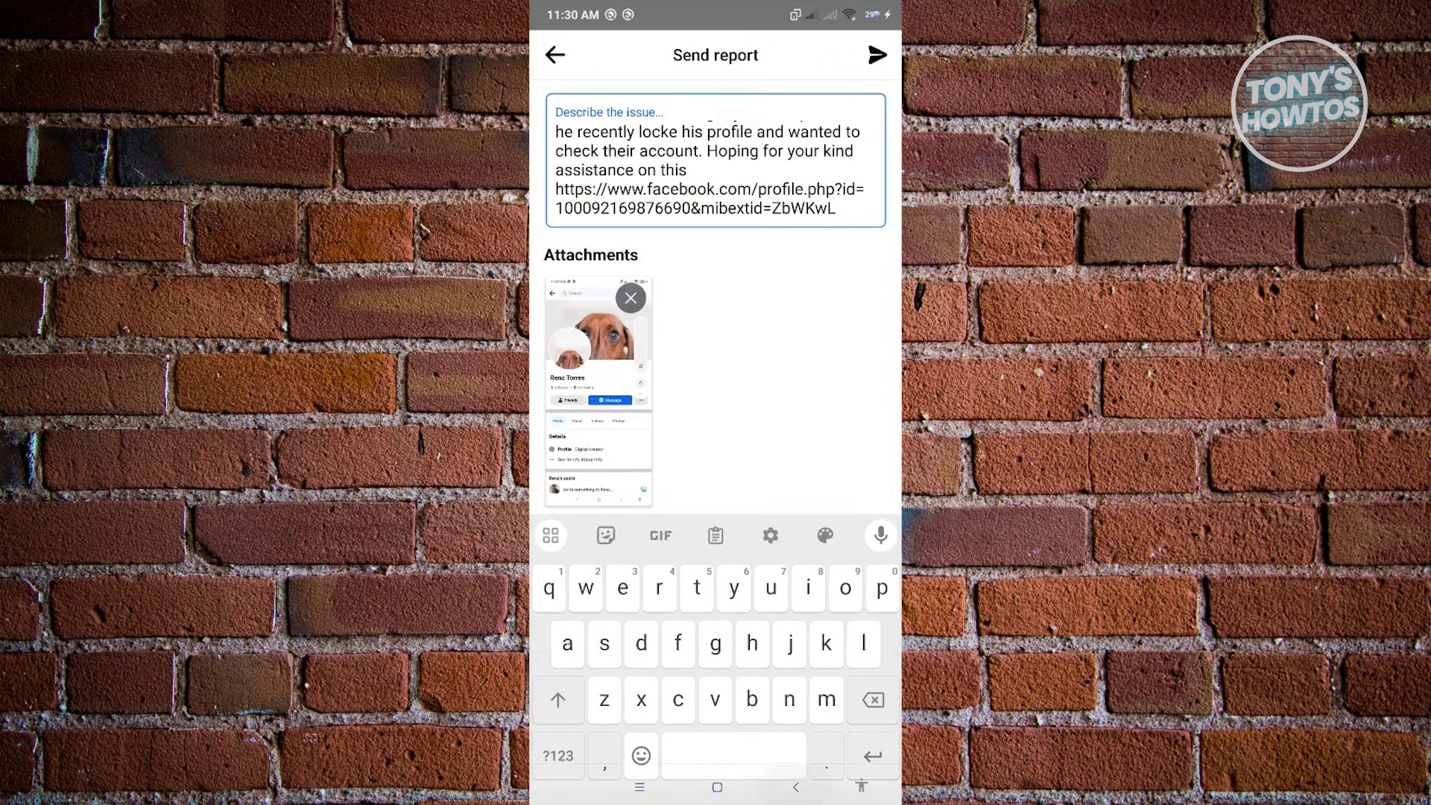